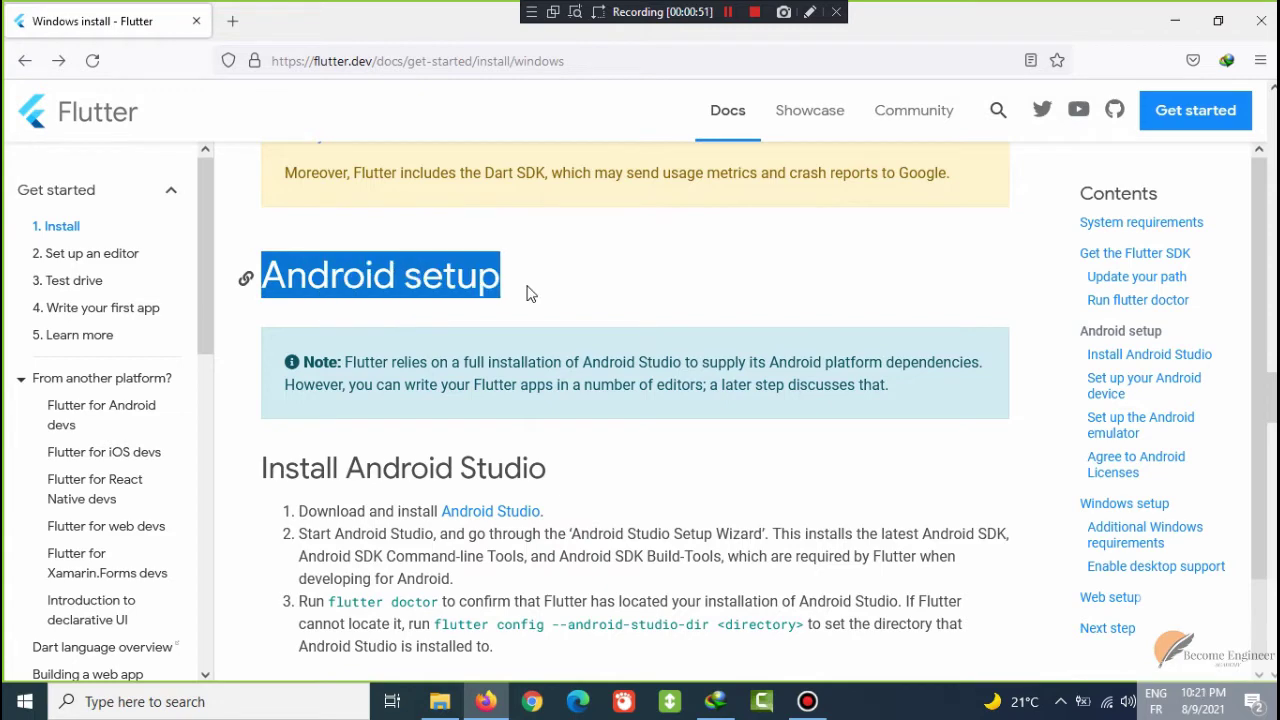
# Open the Android Studio link from the Flutter Android setup instructions in a new tab and switch to it
pyautogui.scroll(-3, 1252, 358)
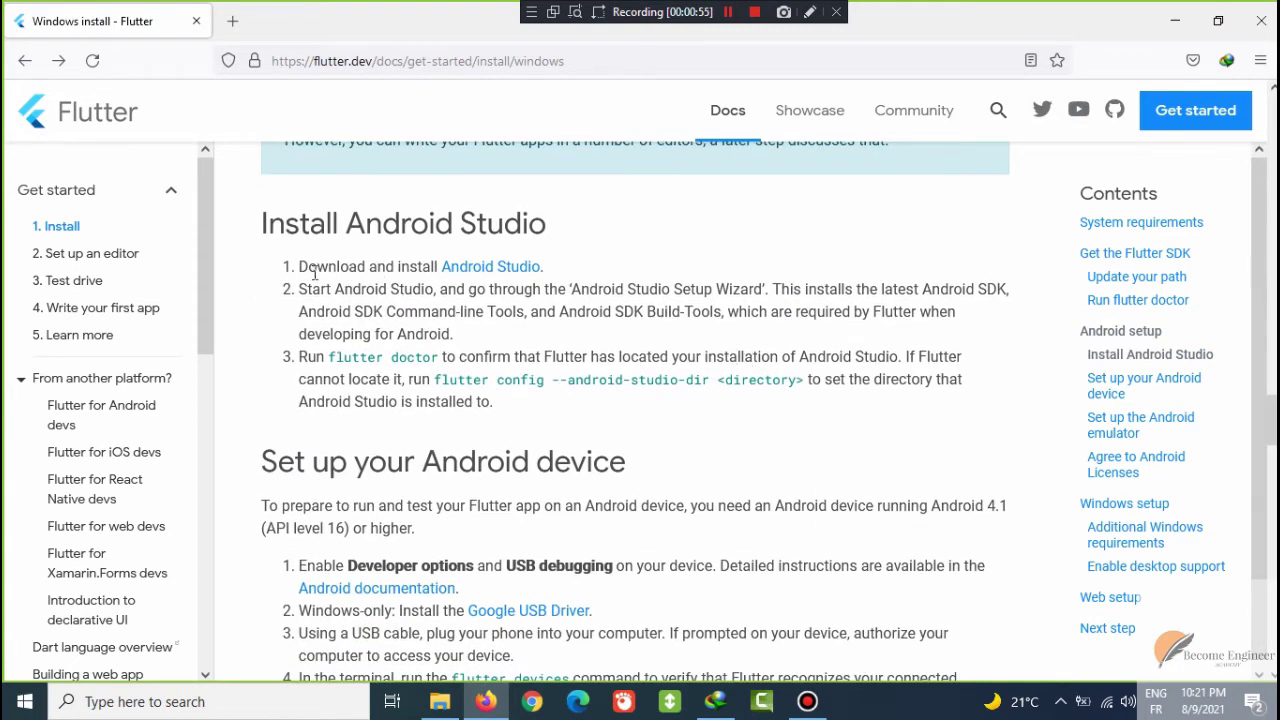
pyautogui.moveTo(276, 267); pyautogui.dragTo(452, 271)
pyautogui.rightClick(489, 270)
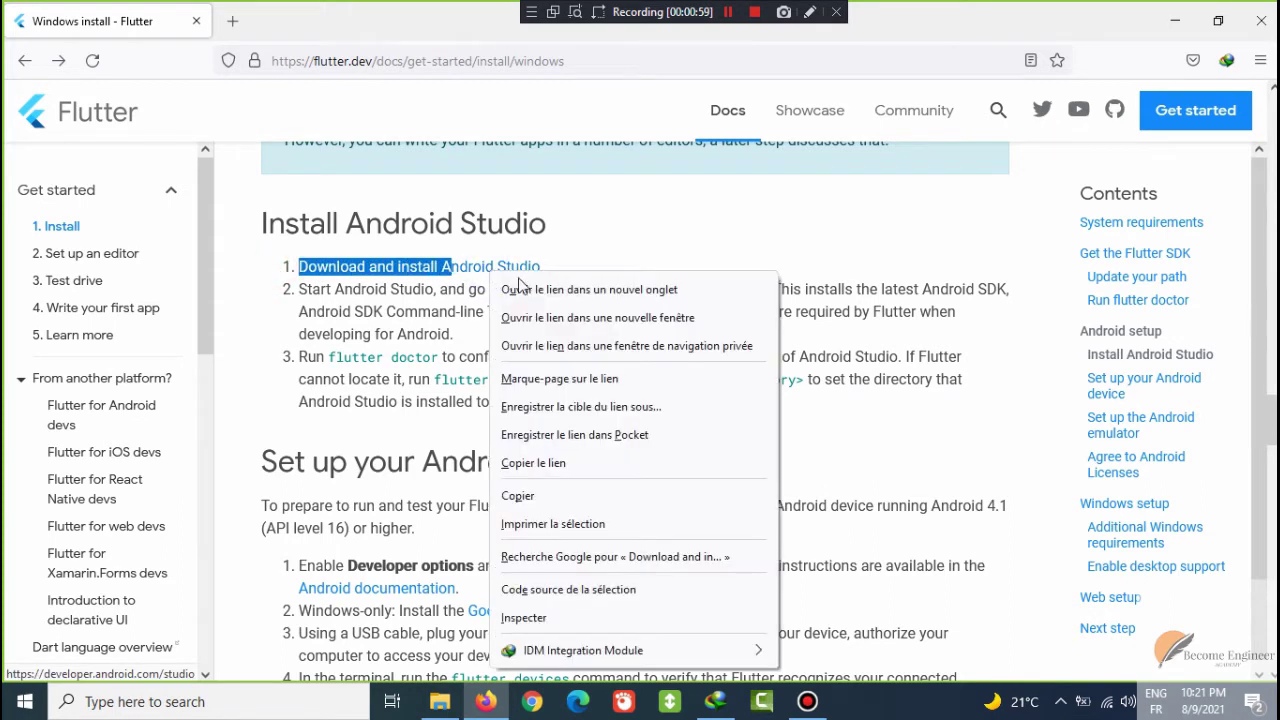
pyautogui.click(518, 289)
pyautogui.click(380, 12)
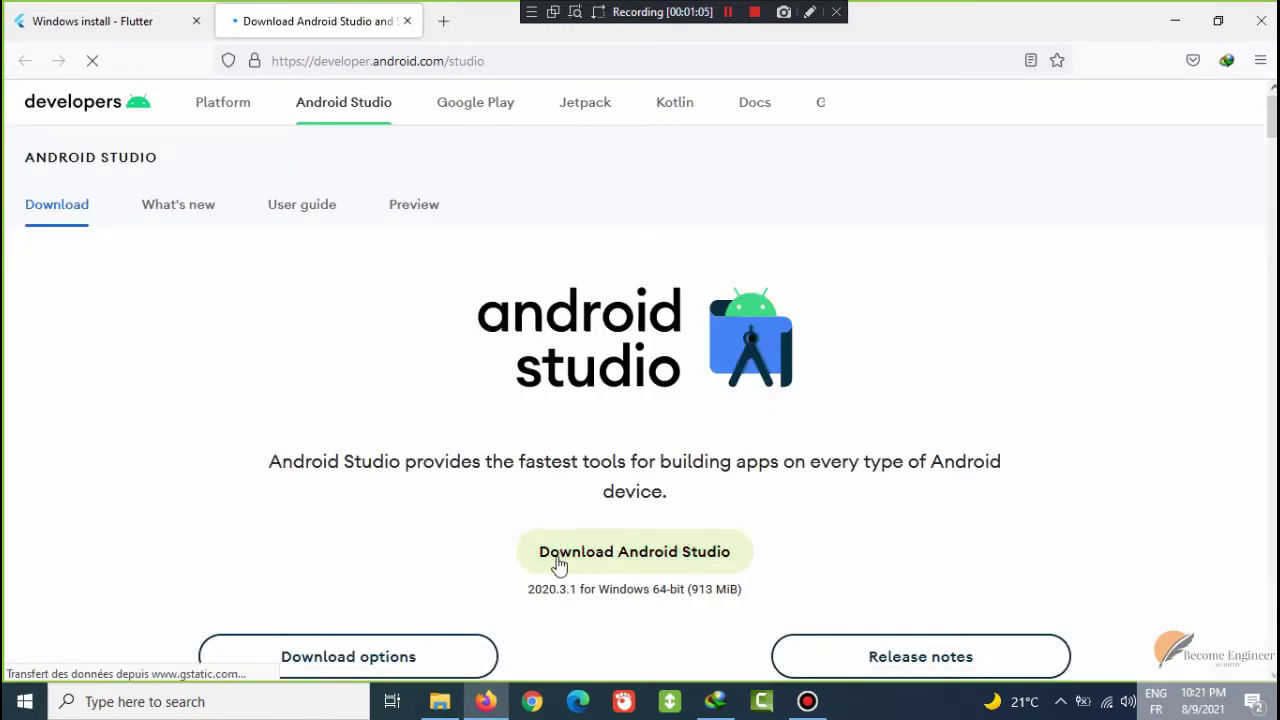
# Request the Android Studio download for Windows, dismissing the badge offer and agreeing to the terms and conditions
pyautogui.click(651, 560)
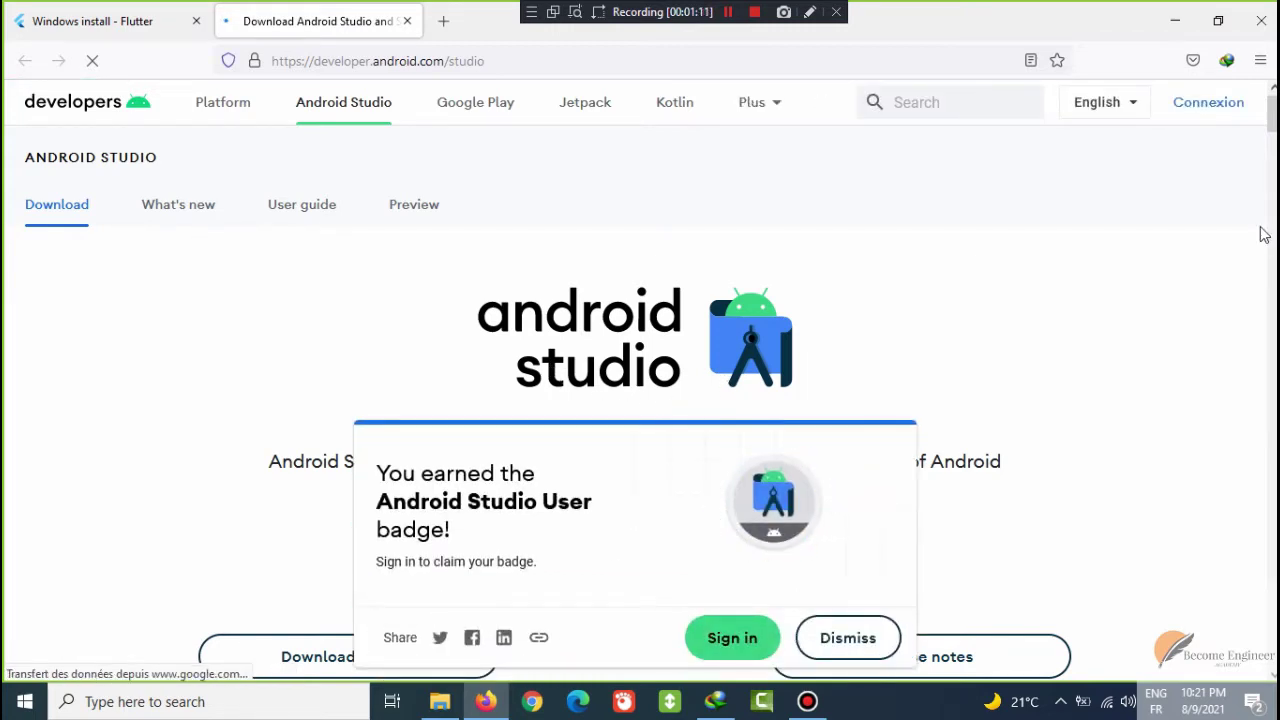
pyautogui.click(871, 643)
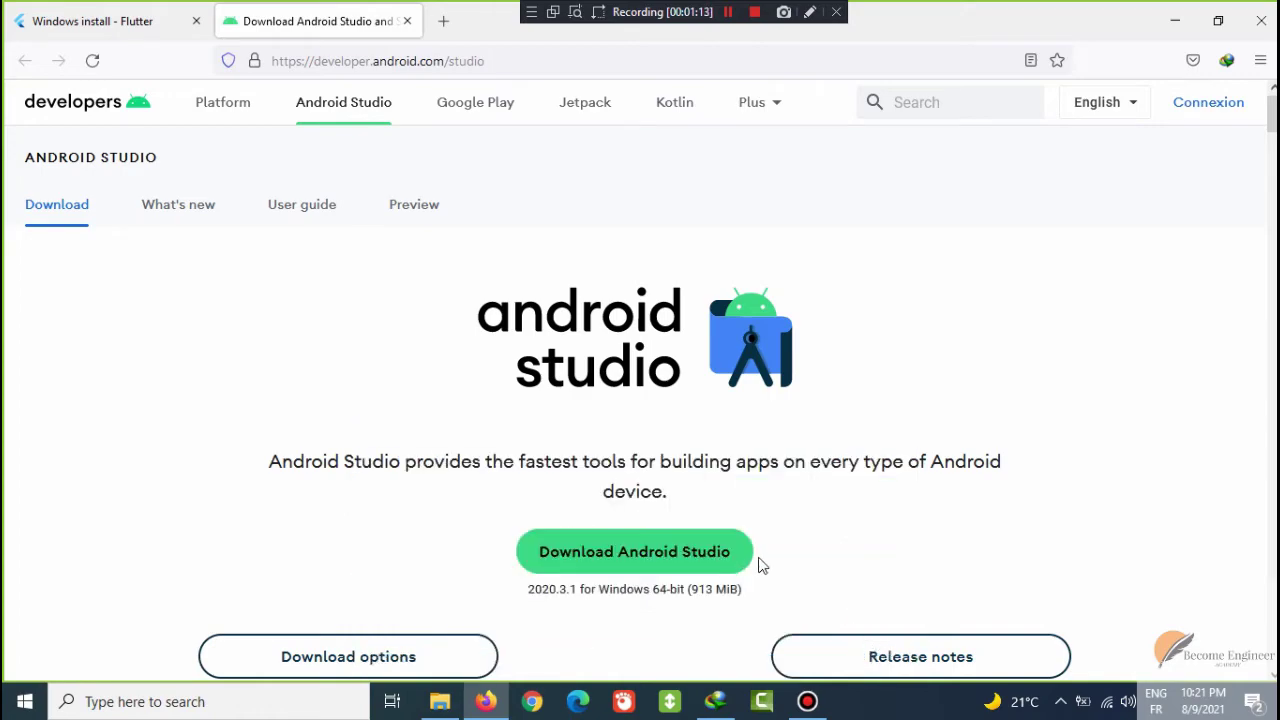
pyautogui.moveTo(1272, 112)
pyautogui.mouseDown()
pyautogui.moveTo(1272, 167)
pyautogui.moveTo(1272, 112)
pyautogui.mouseUp()
pyautogui.click(665, 453)
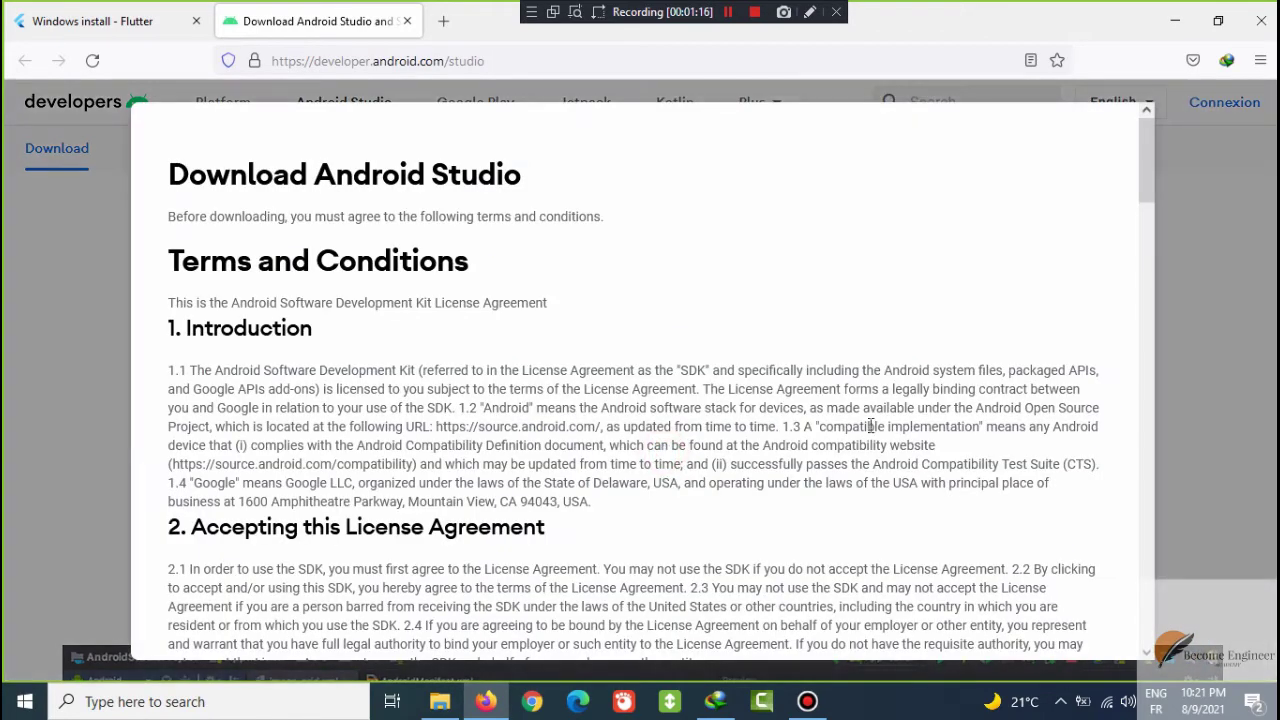
pyautogui.moveTo(1146, 189); pyautogui.dragTo(1146, 648)
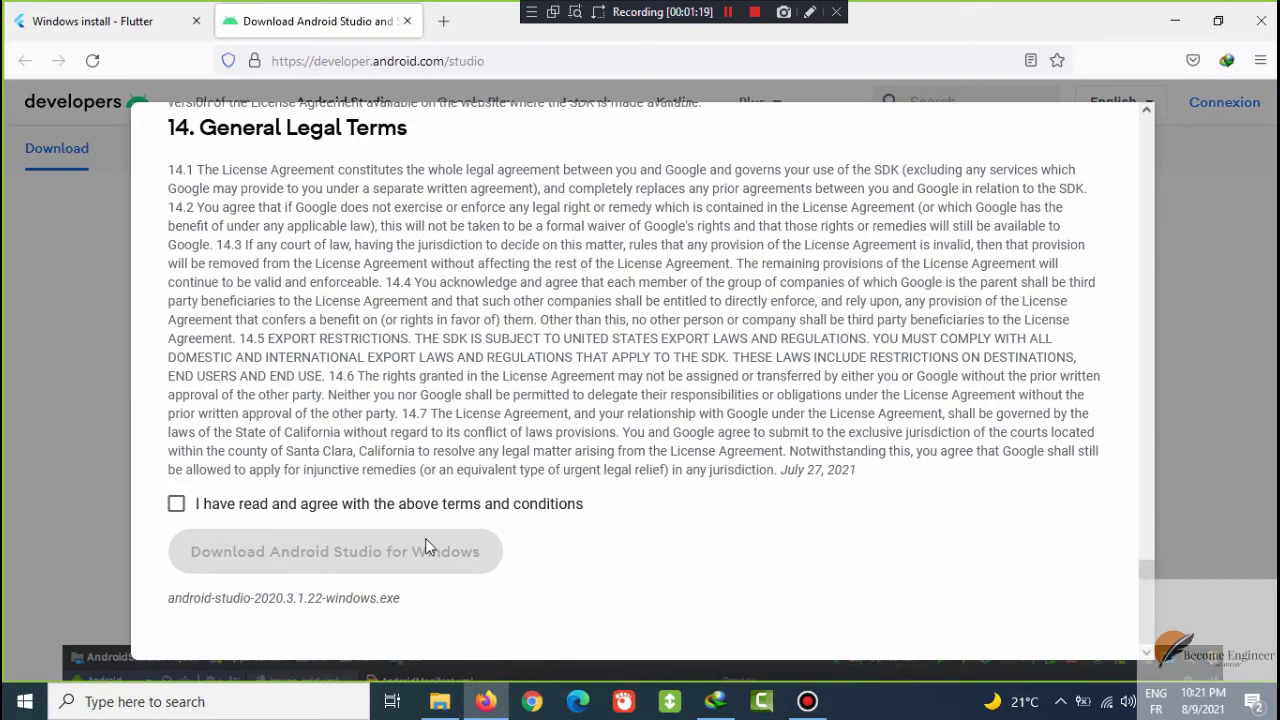
pyautogui.click(215, 506)
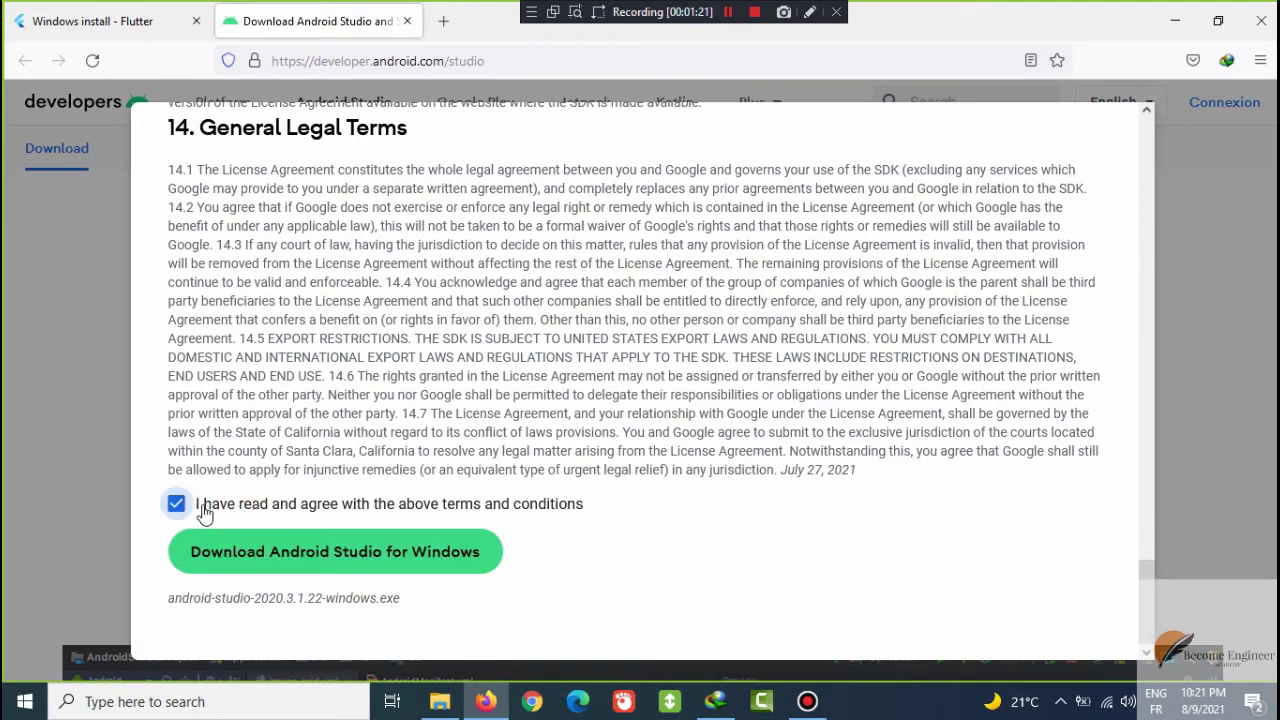
pyautogui.click(423, 551)
pyautogui.click(338, 560)
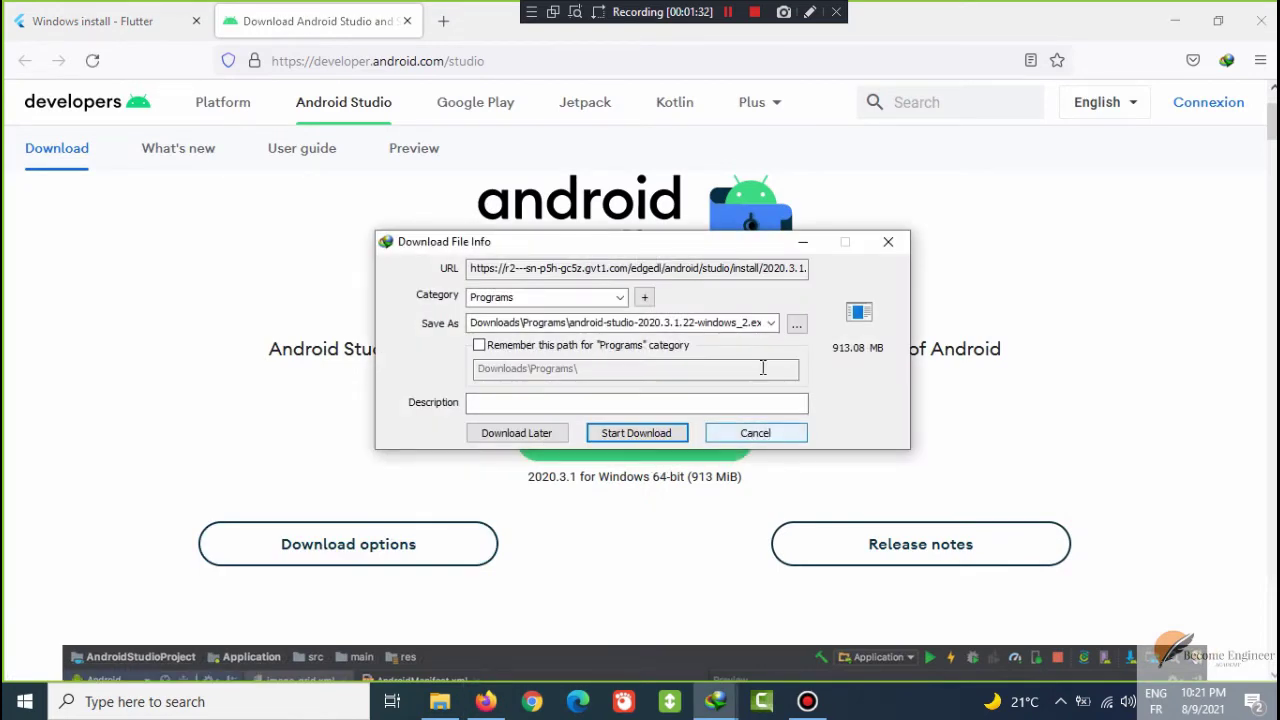
# Cancel the installer download, then close the Android Studio page and minimize the browser
pyautogui.click(708, 325)
pyautogui.click(755, 434)
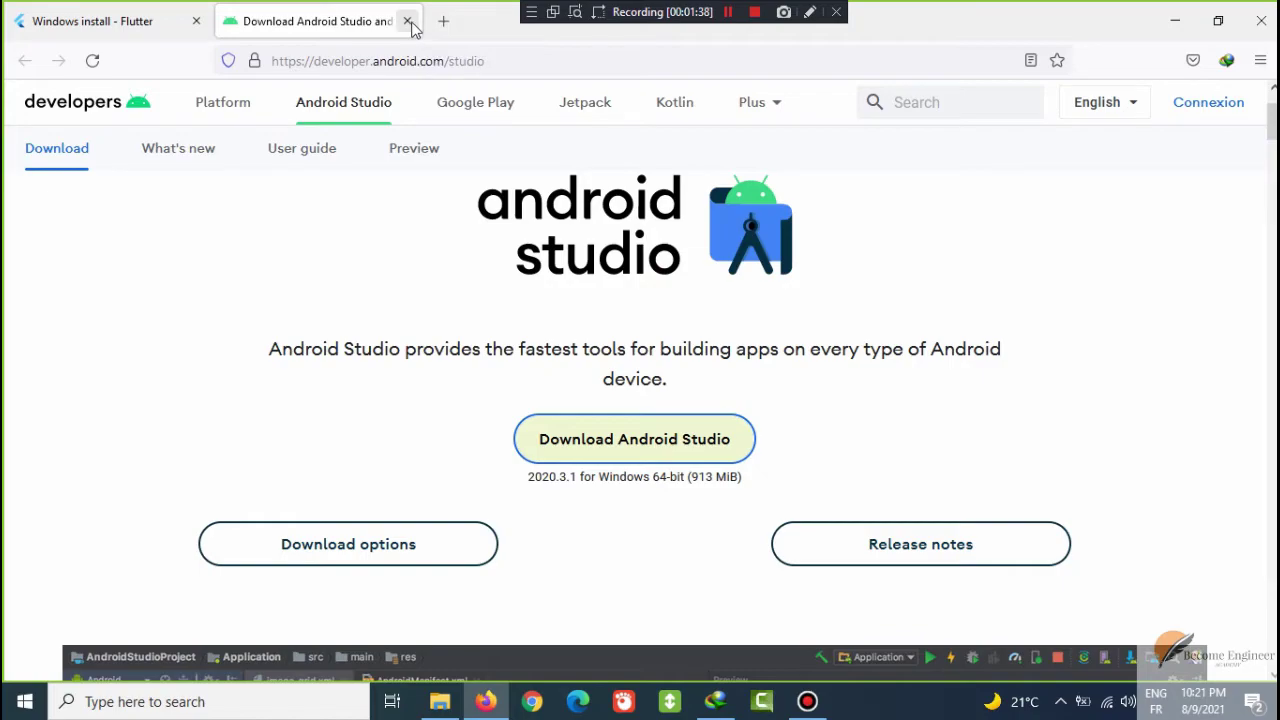
pyautogui.click(407, 21)
pyautogui.click(1175, 20)
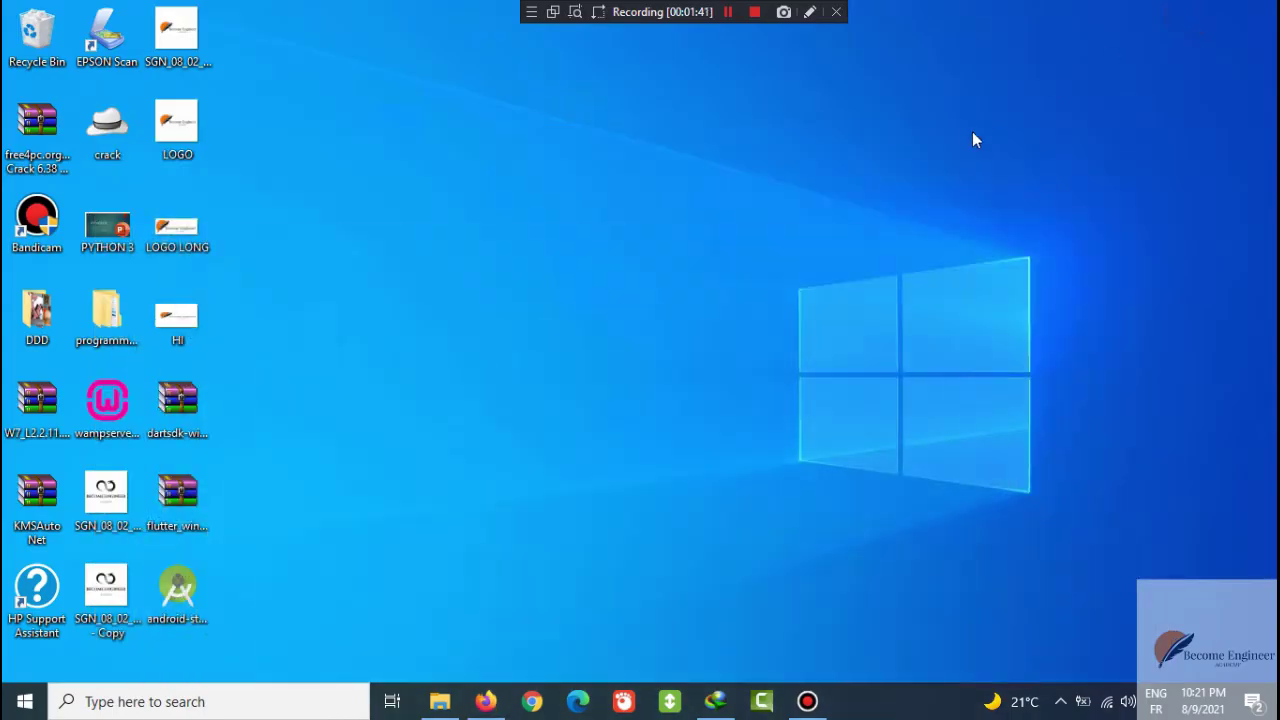
# Move the Android Studio installer to an open area of the desktop, launch it and continue past the welcome page
pyautogui.moveTo(200, 588); pyautogui.dragTo(410, 218)
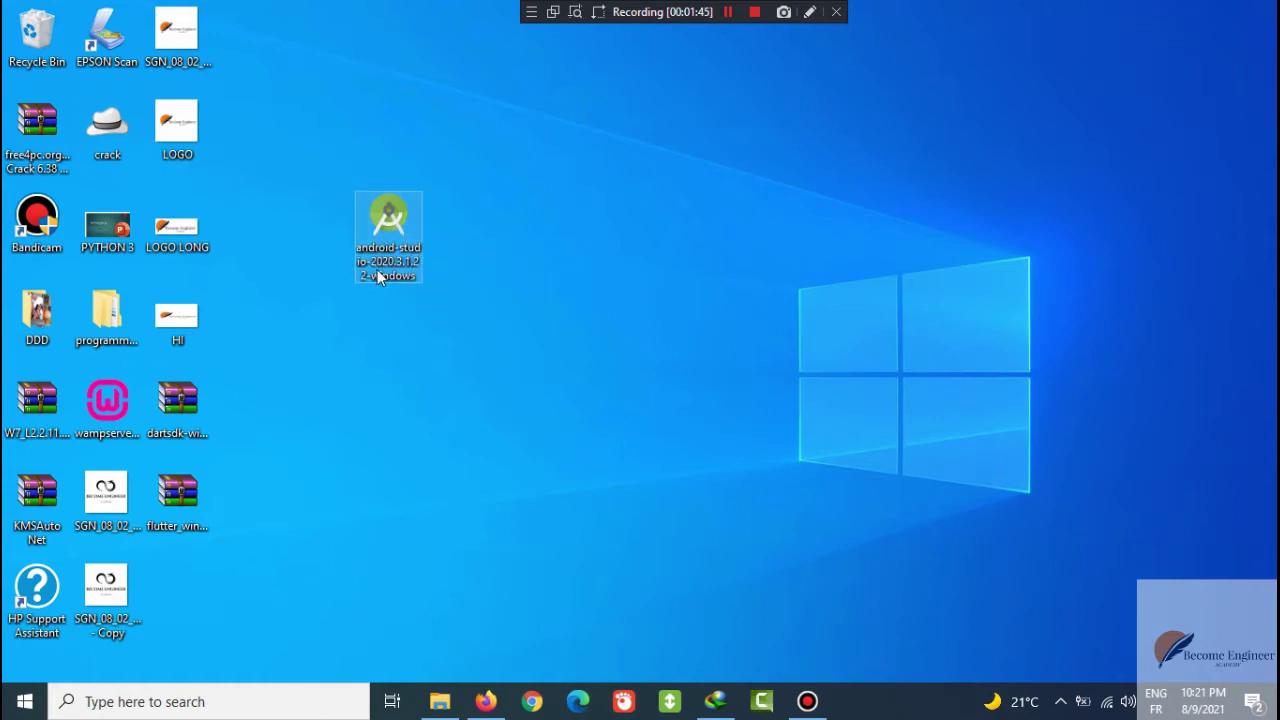
pyautogui.doubleClick(401, 245)
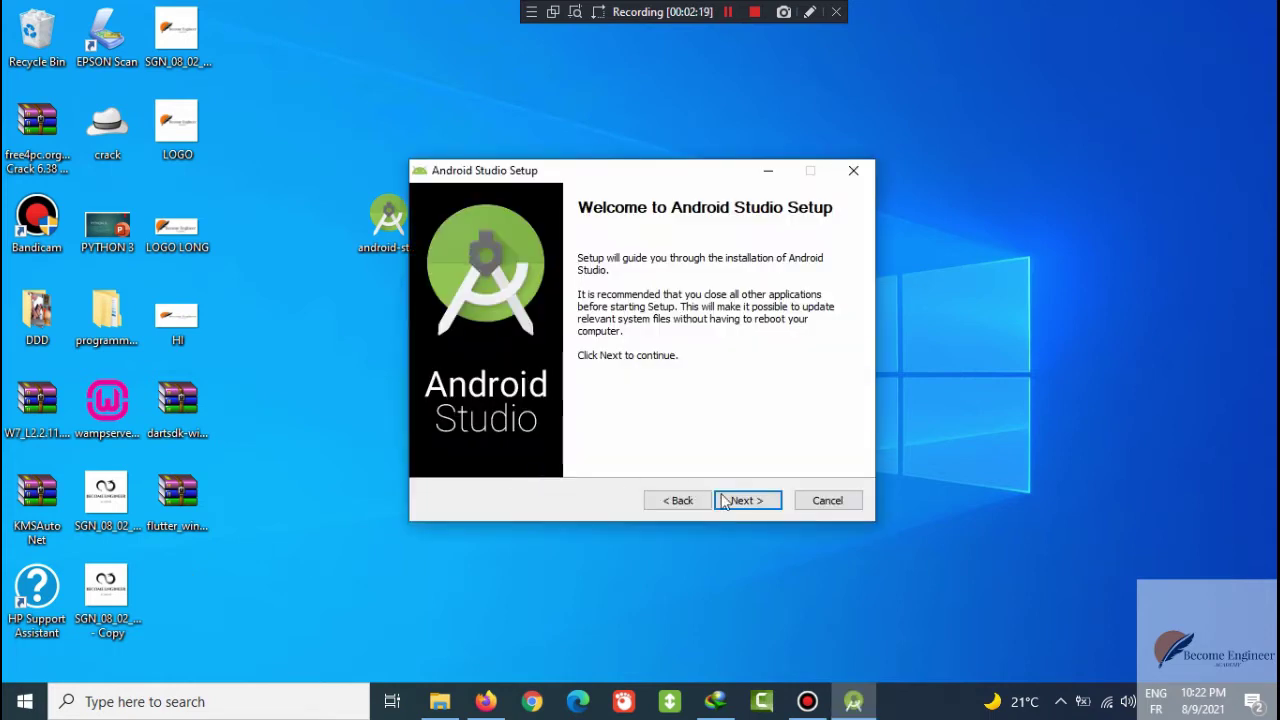
pyautogui.click(745, 501)
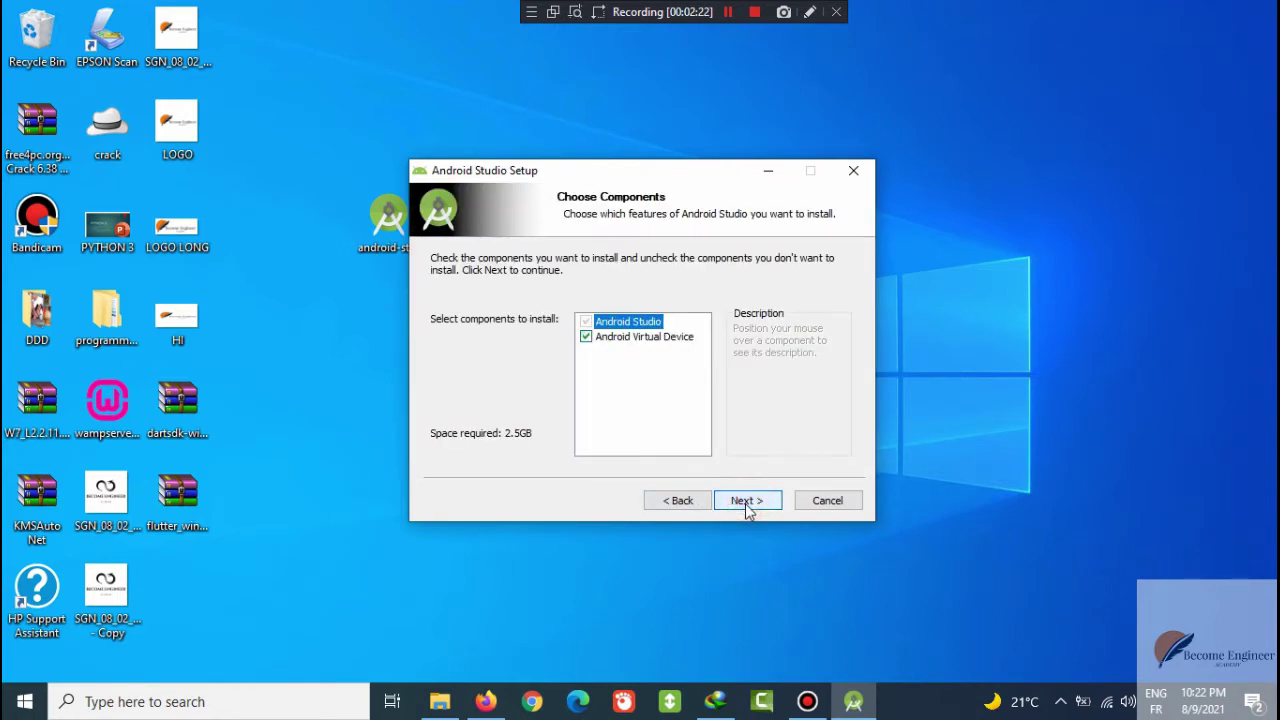
# Keep the Android Virtual Device component selected and accept the component choice
pyautogui.click(587, 338)
pyautogui.click(587, 338)
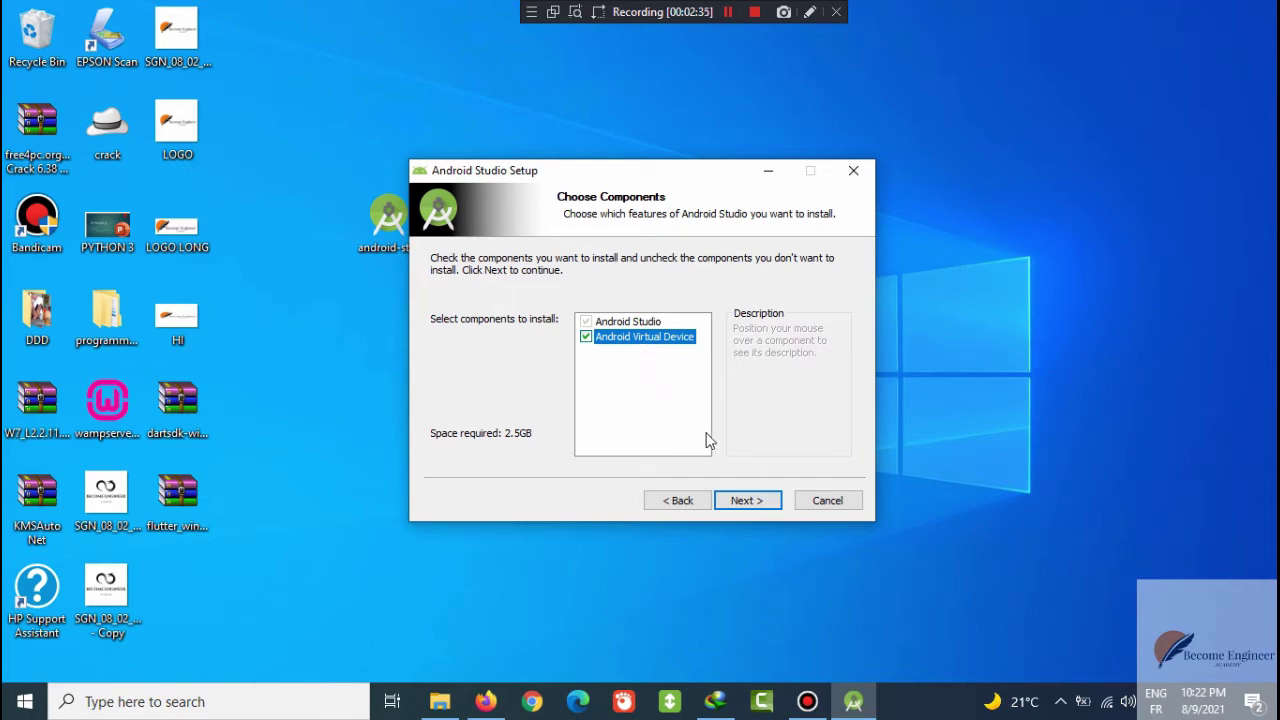
pyautogui.moveTo(632, 177); pyautogui.dragTo(702, 90)
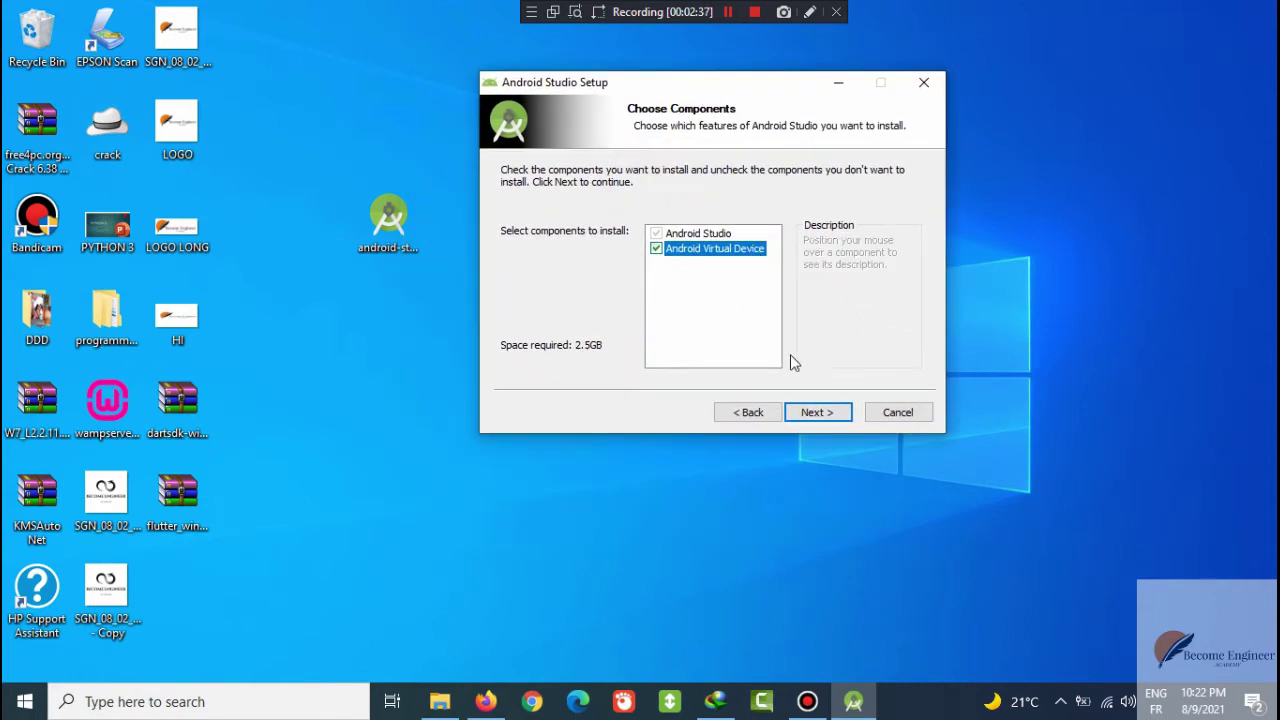
pyautogui.click(812, 413)
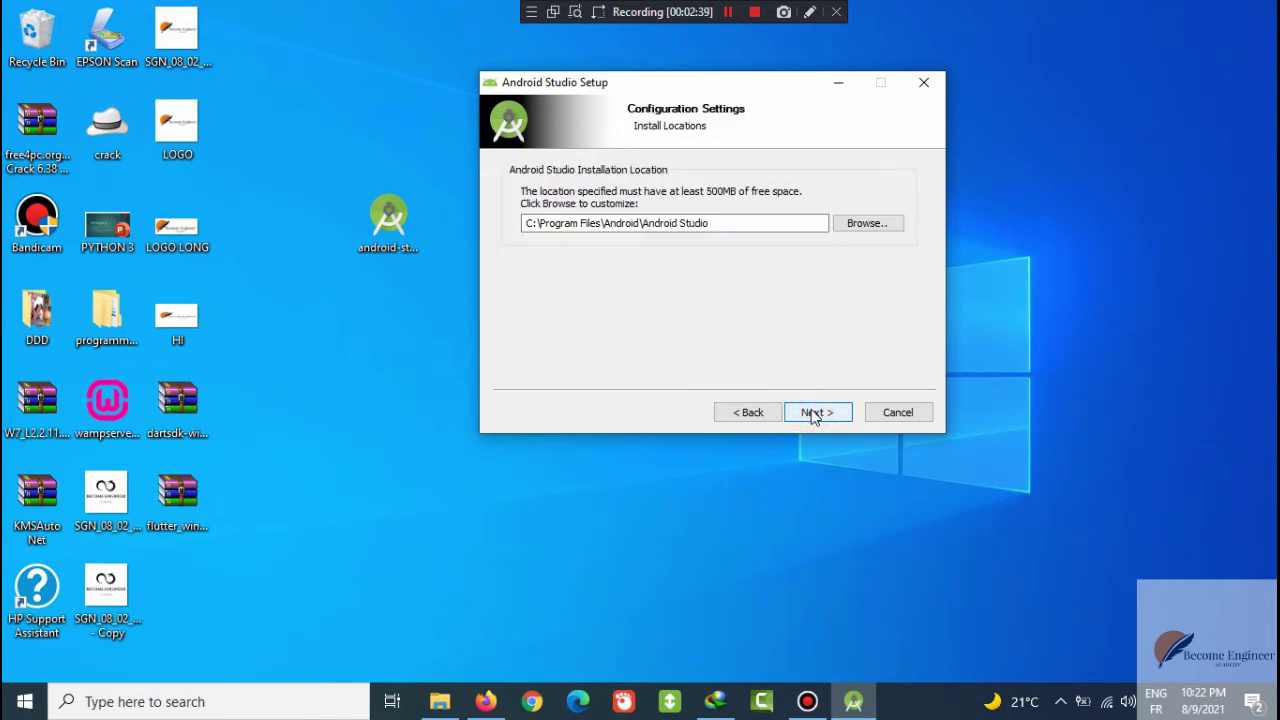
# Install Android Studio in C:\Program Files\Android\Android Studio with the Android Studio Start Menu folder, and move the installer icon back beside the other desktop icons
pyautogui.click(813, 413)
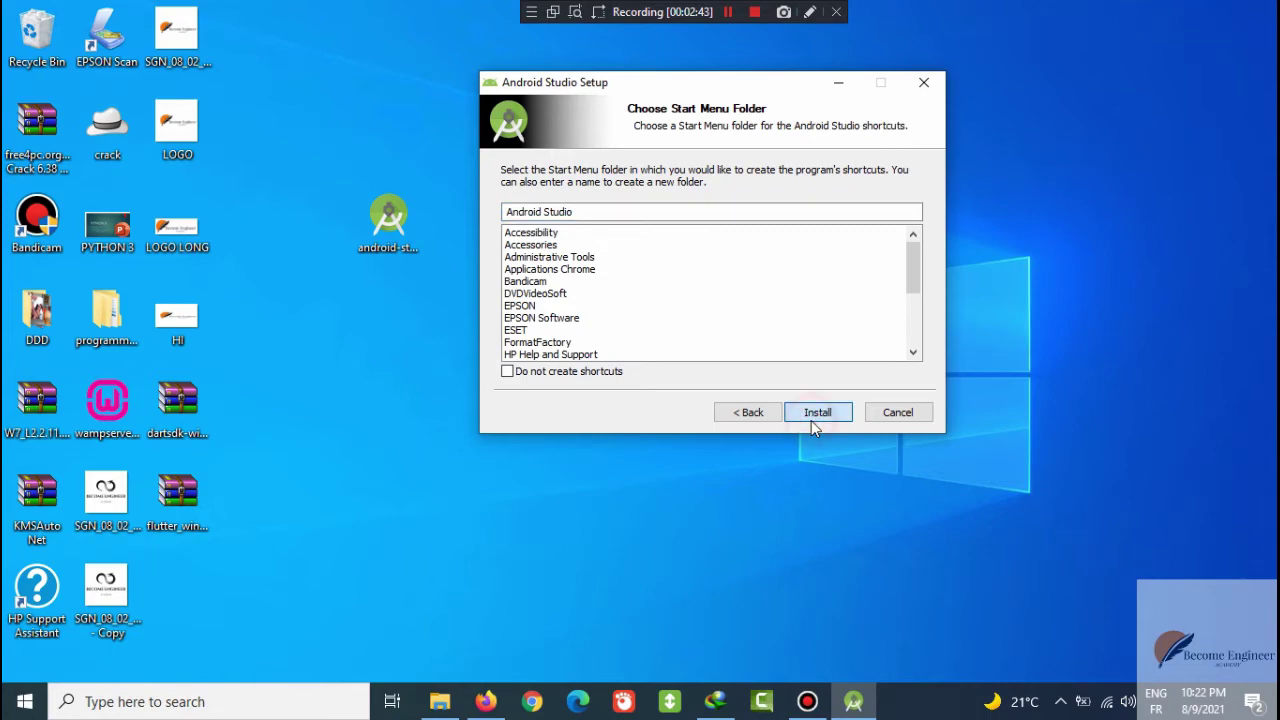
pyautogui.click(815, 414)
pyautogui.click(552, 216)
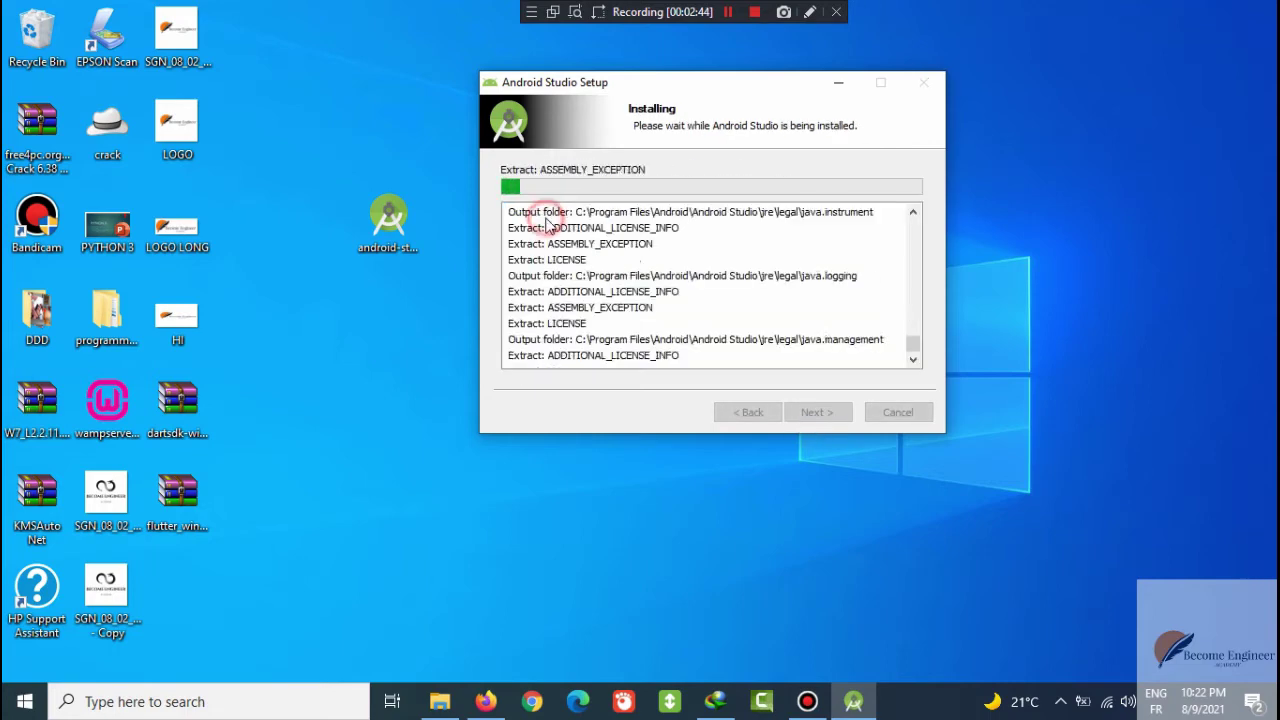
pyautogui.moveTo(744, 89); pyautogui.dragTo(700, 126)
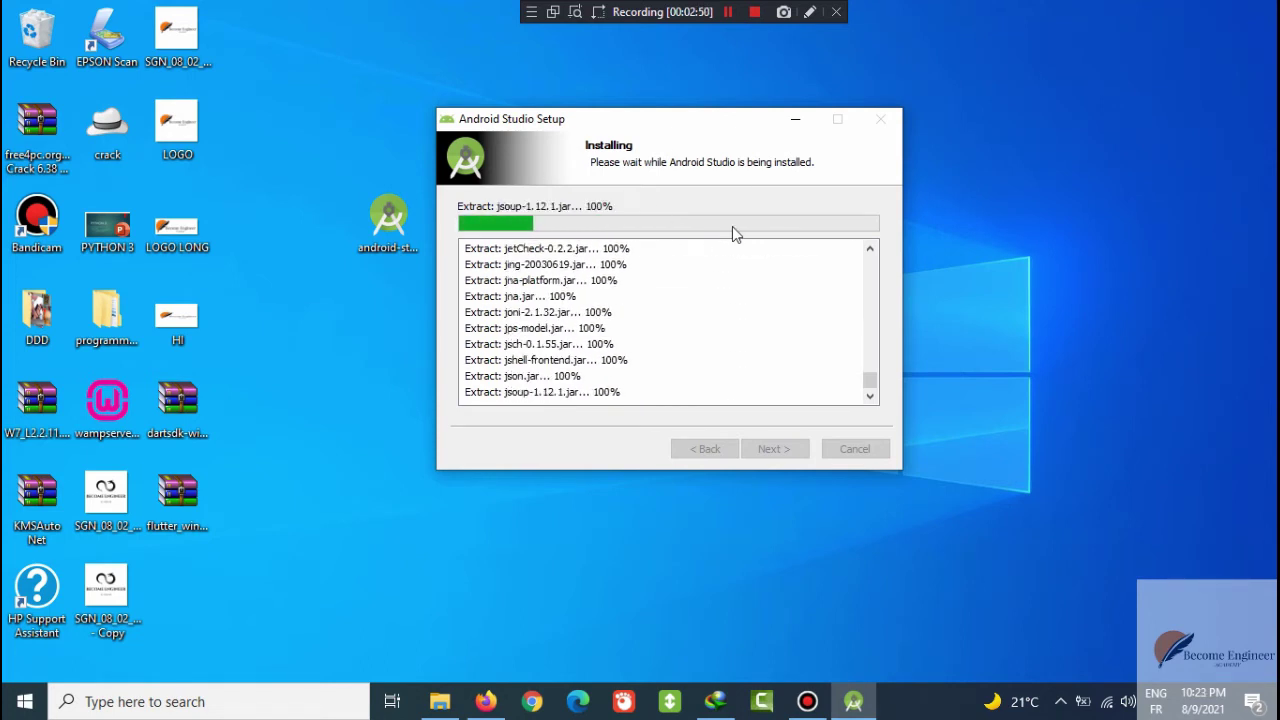
pyautogui.moveTo(382, 222); pyautogui.dragTo(198, 598)
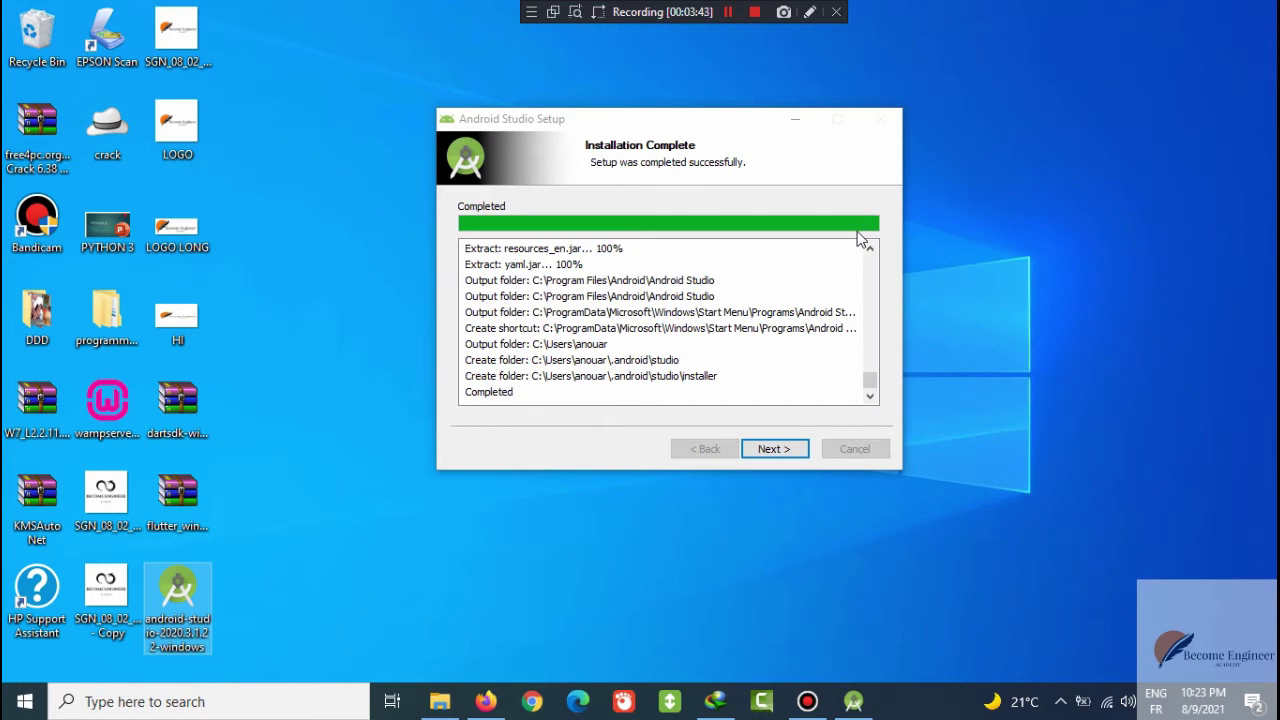
# Finish the installer with Android Studio set to start, and choose not to import settings
pyautogui.click(773, 450)
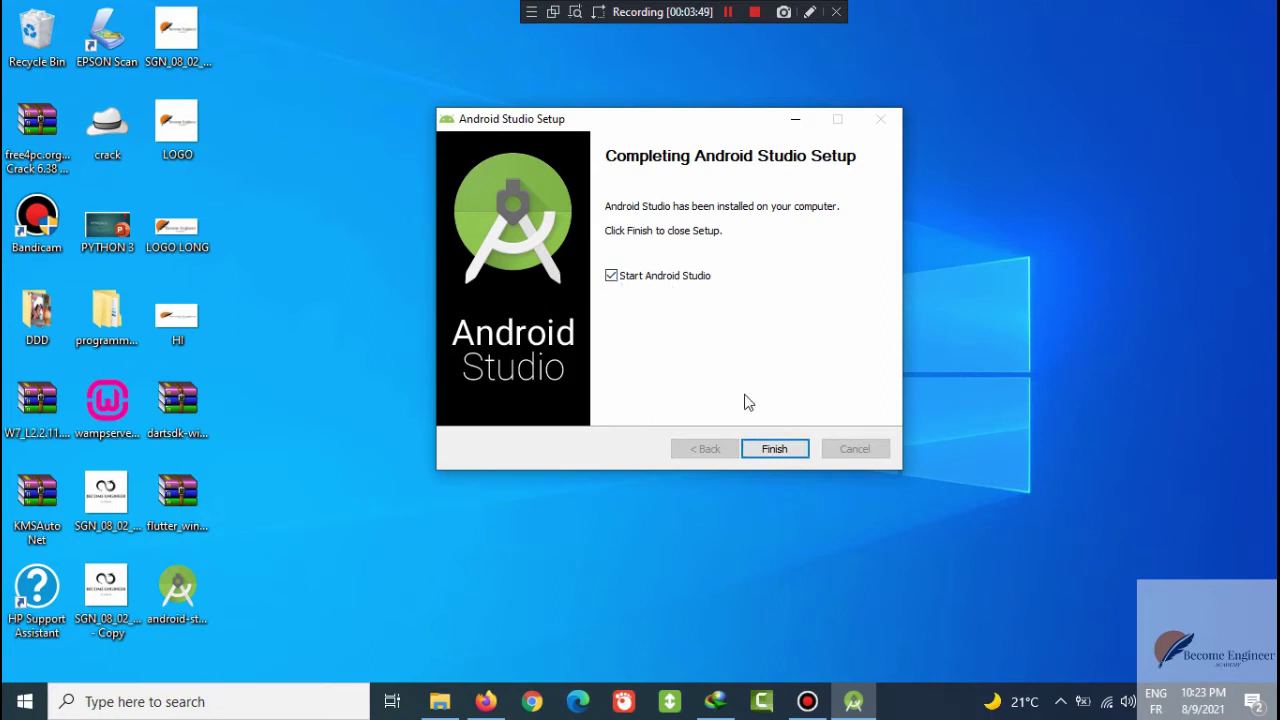
pyautogui.click(767, 448)
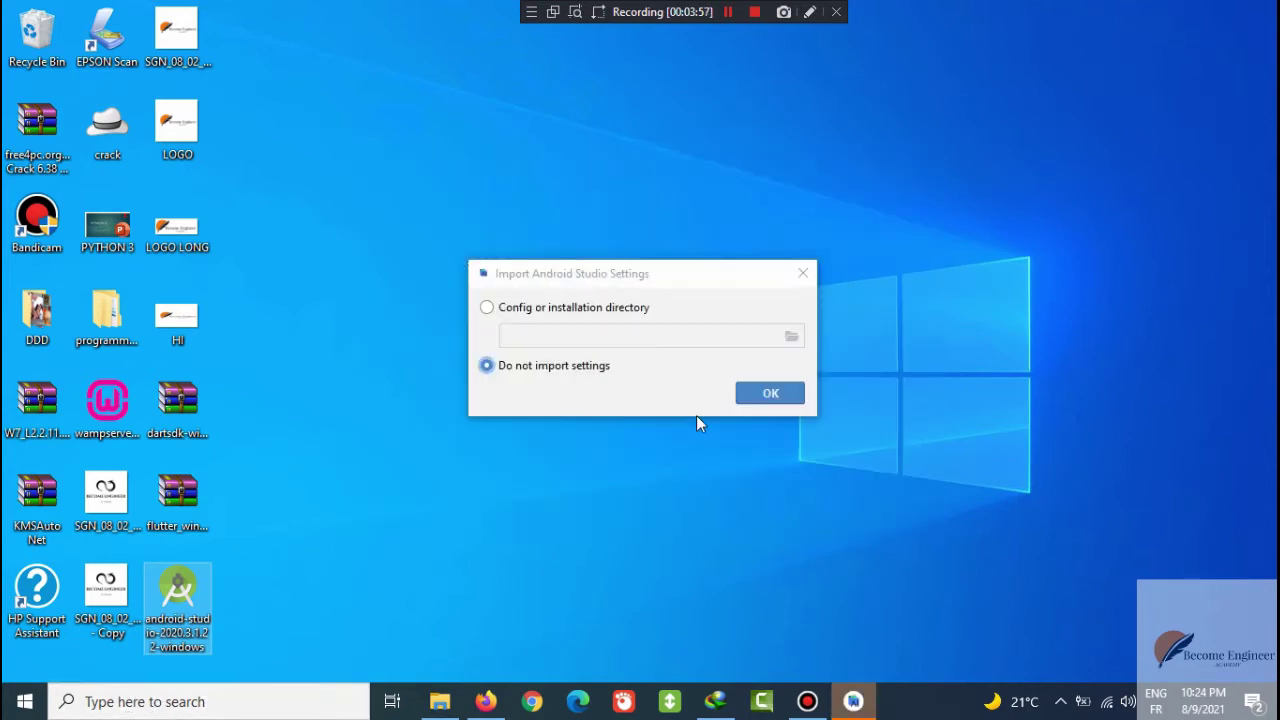
pyautogui.click(530, 367)
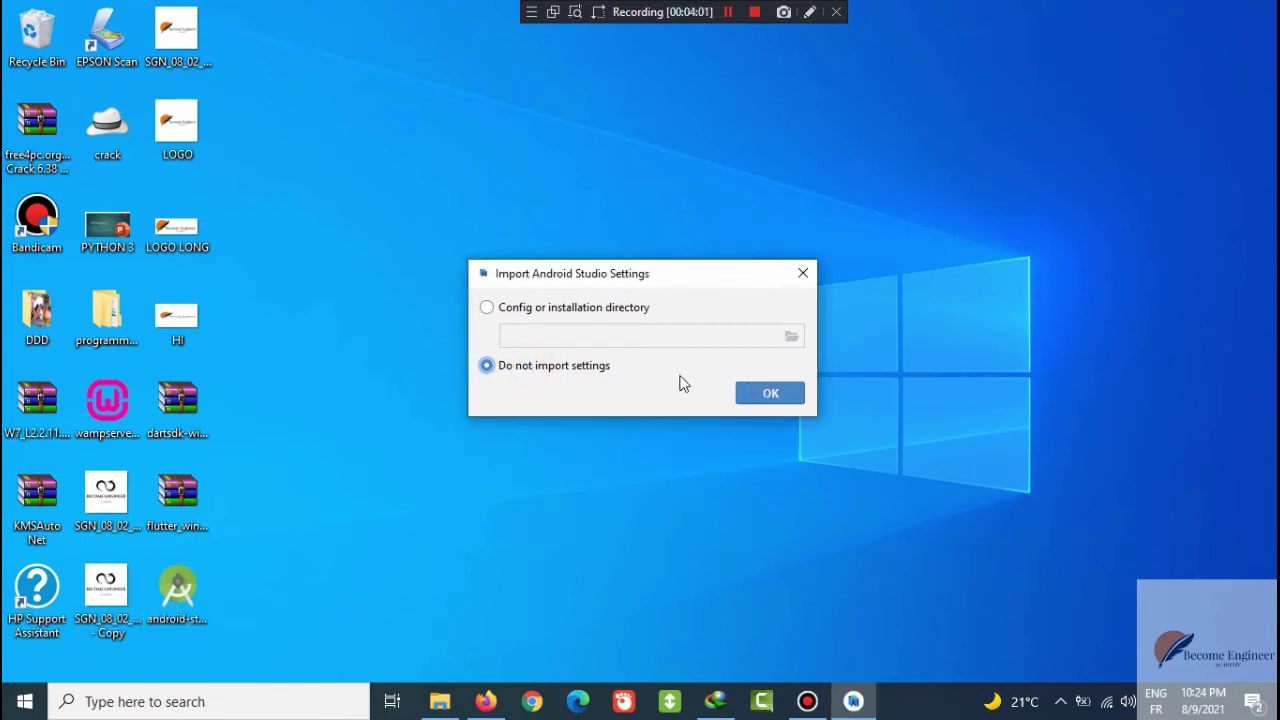
pyautogui.click(766, 392)
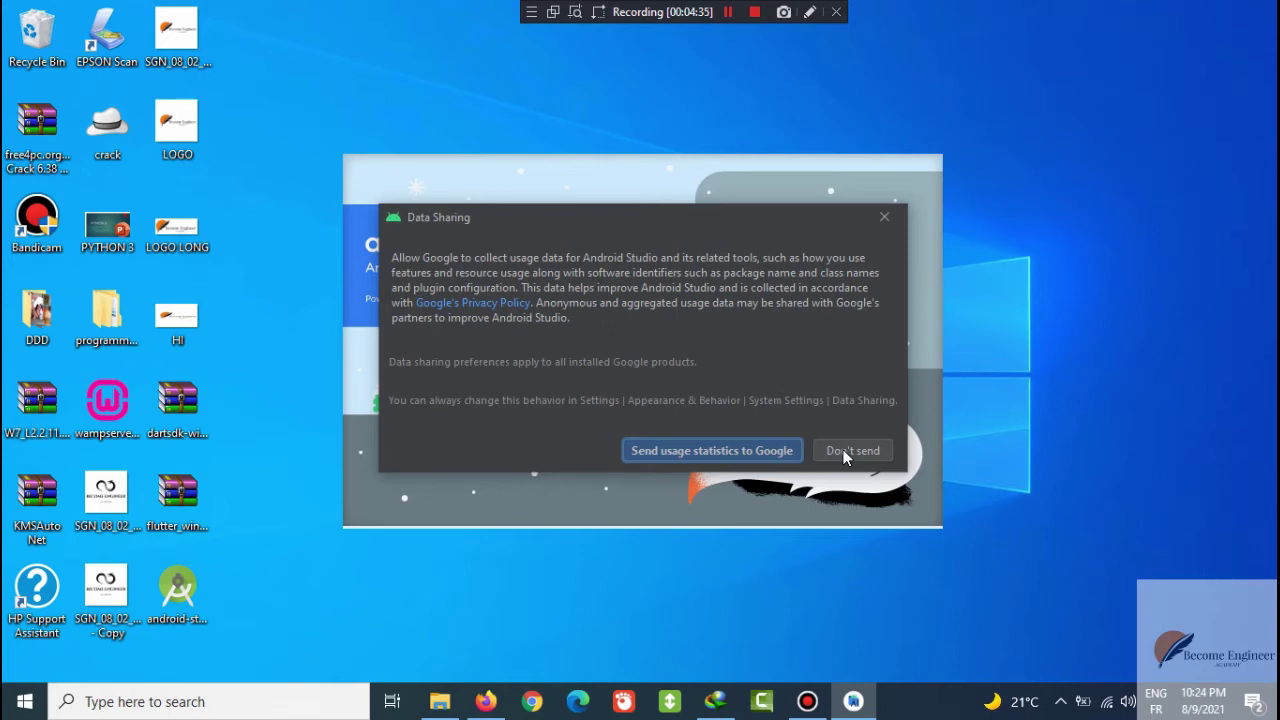
# Agree to send usage statistics to Google and ignore the Kotlin plugin update
pyautogui.click(677, 451)
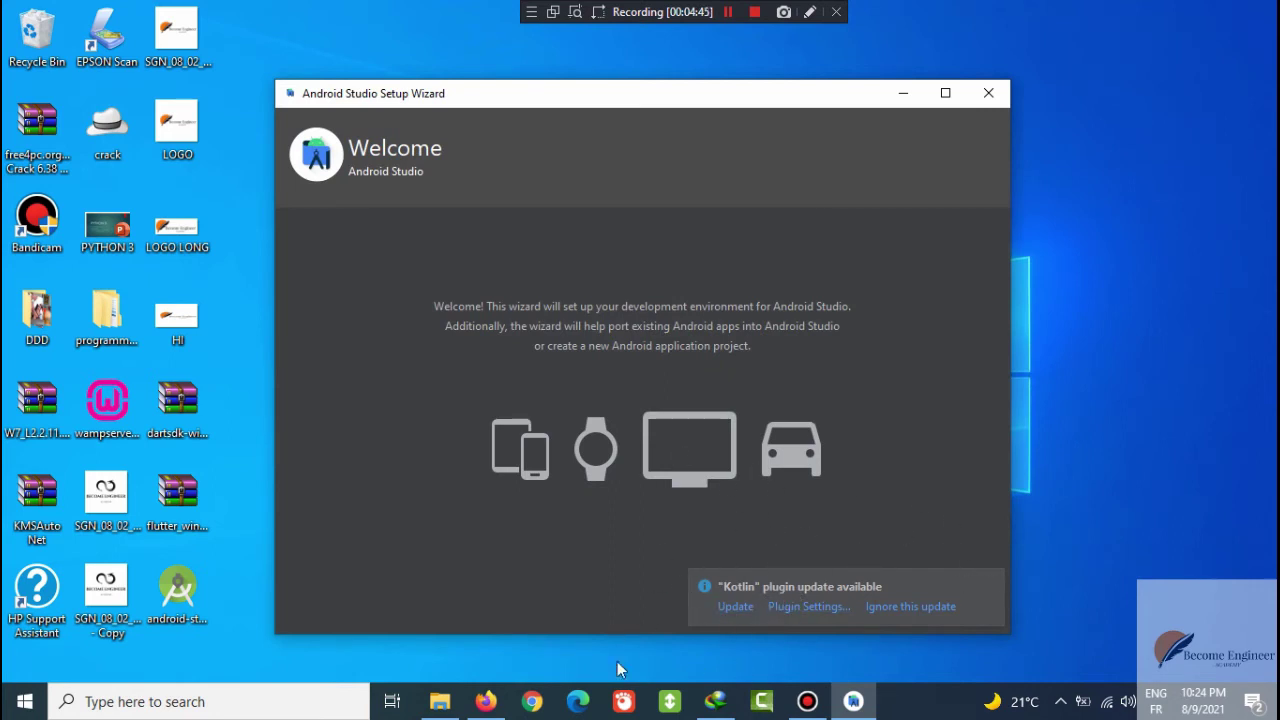
pyautogui.click(912, 607)
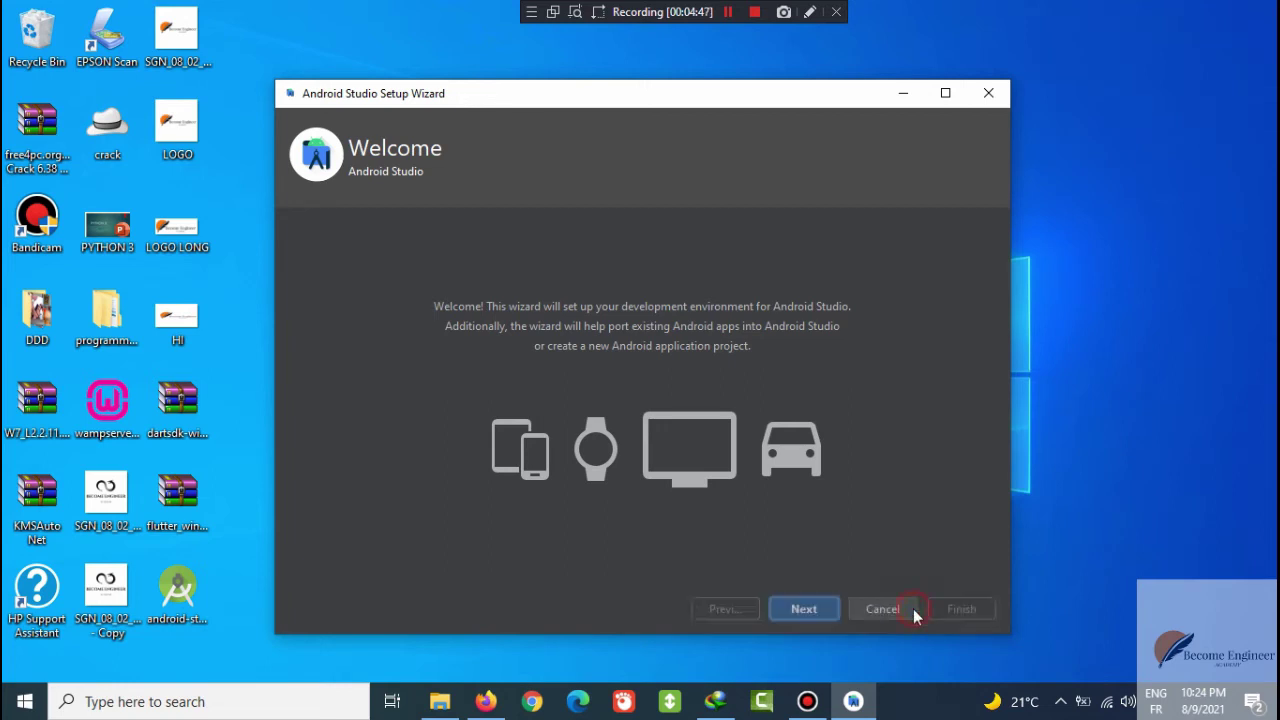
pyautogui.moveTo(702, 104); pyautogui.dragTo(702, 82)
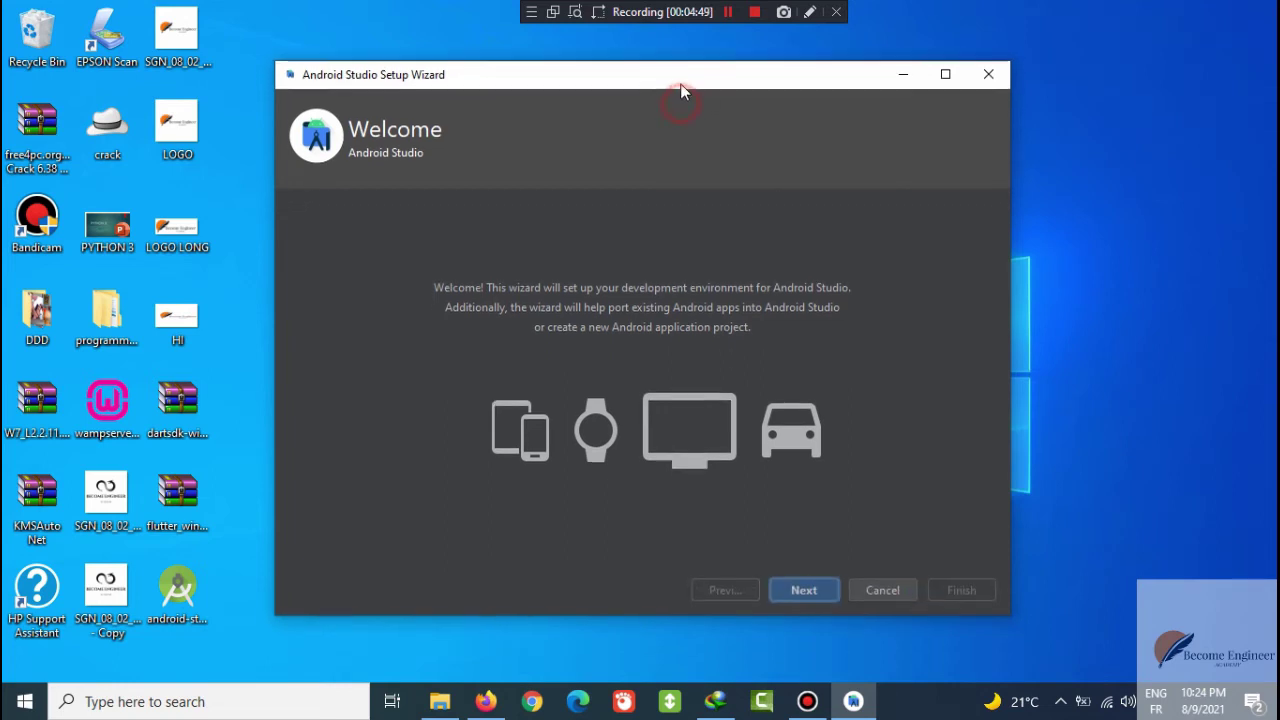
# Choose the Standard install type, preview the Light UI theme and settle on Darcula
pyautogui.click(802, 587)
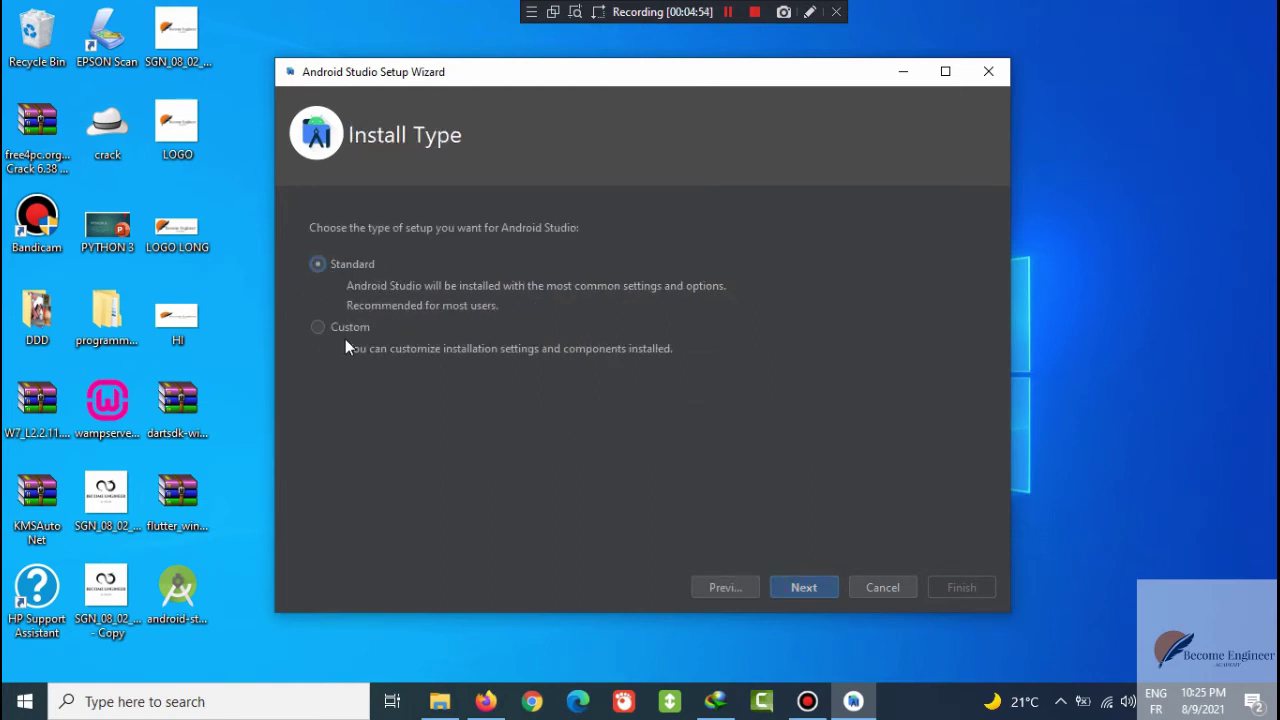
pyautogui.click(806, 589)
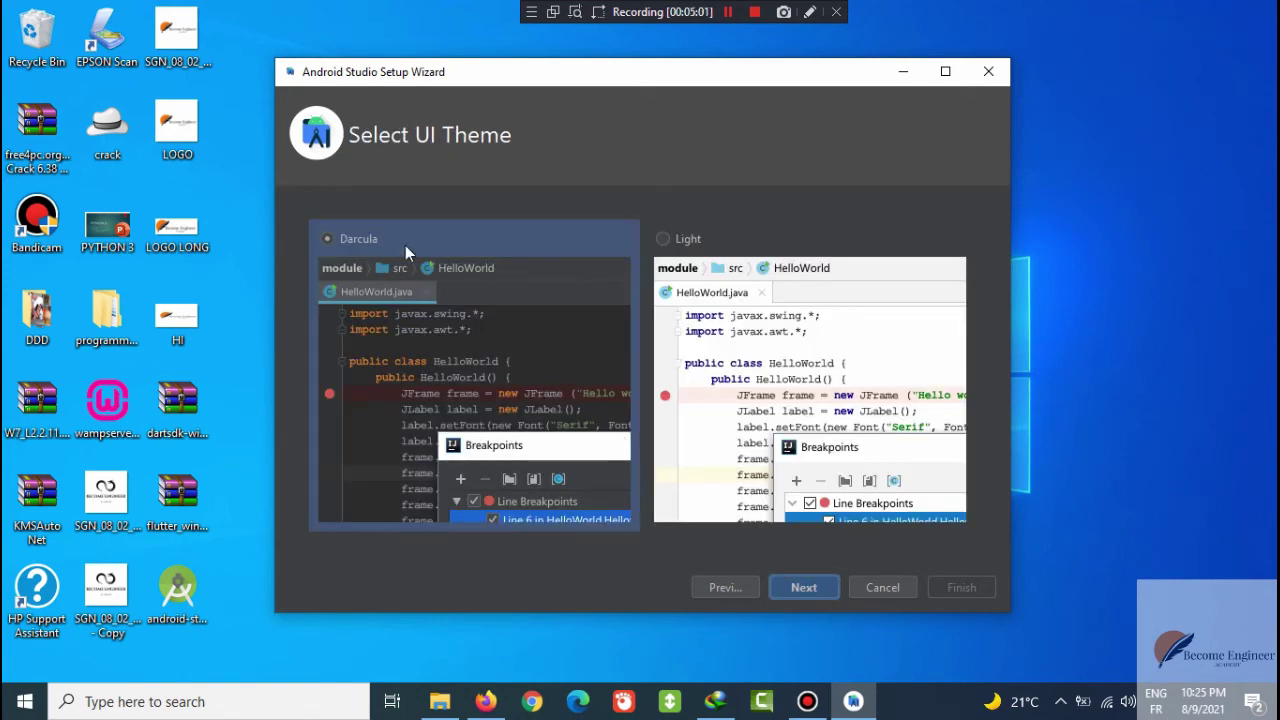
pyautogui.click(684, 242)
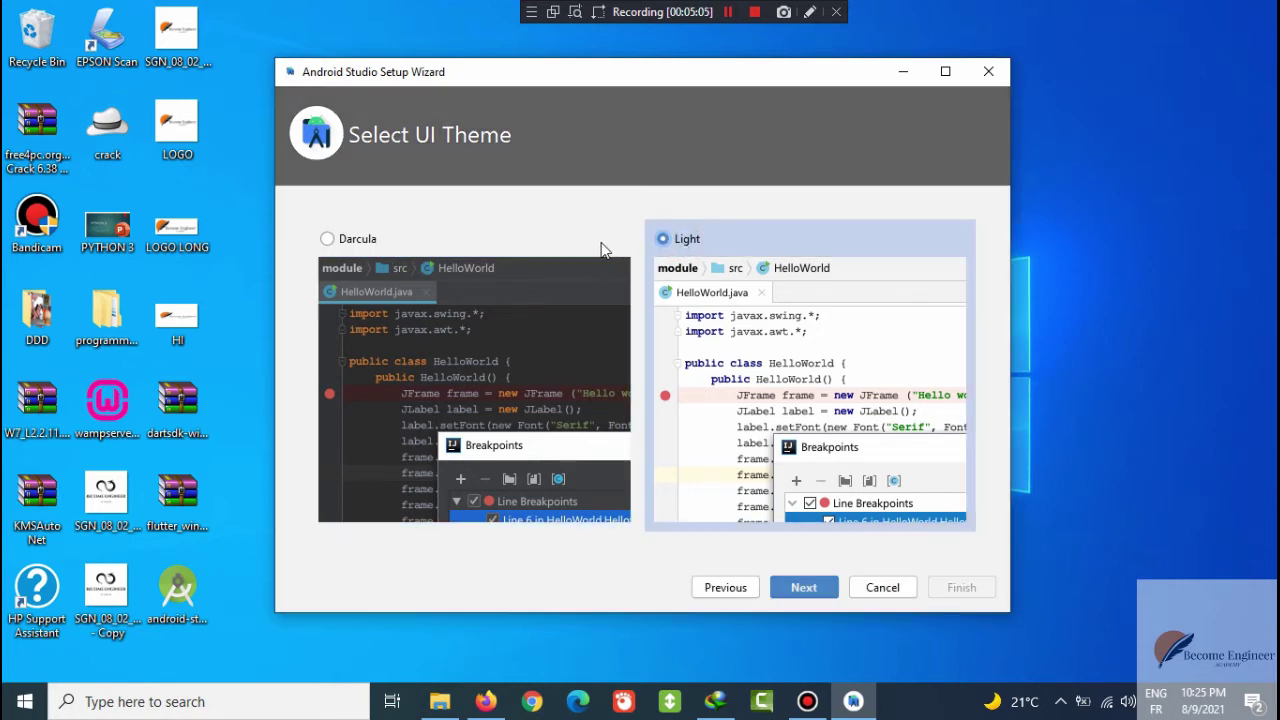
pyautogui.click(364, 242)
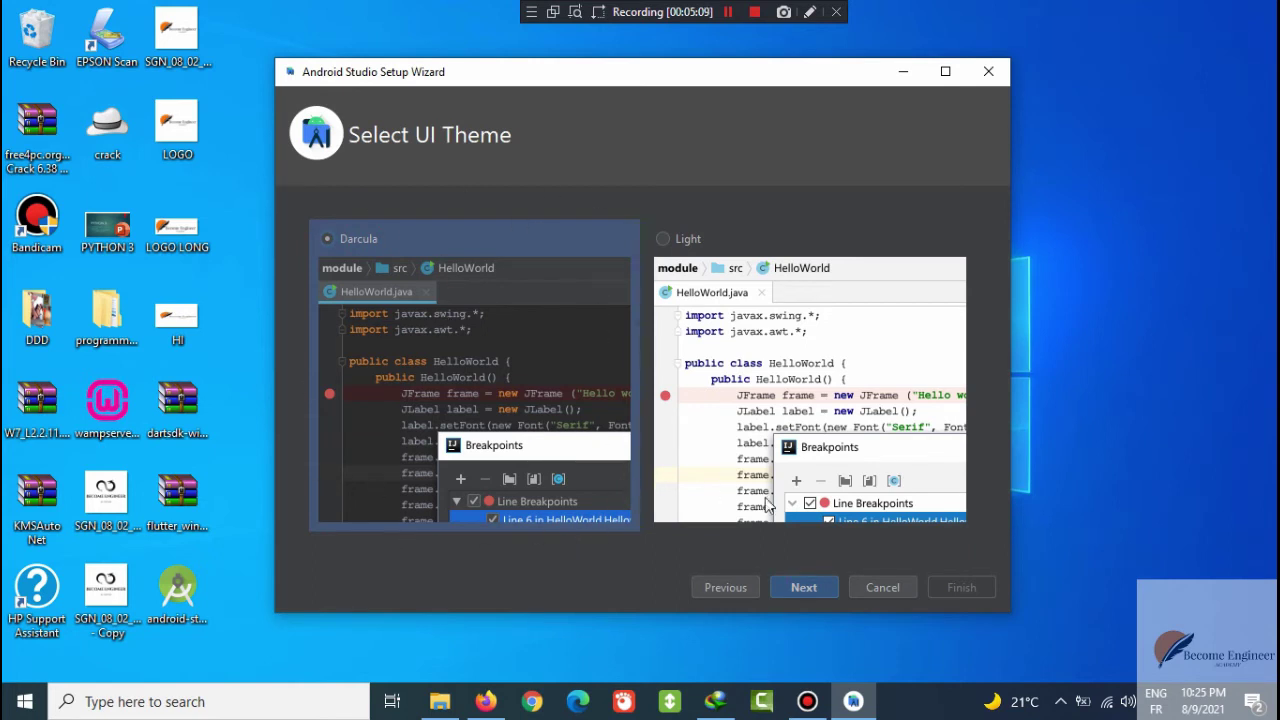
pyautogui.click(805, 588)
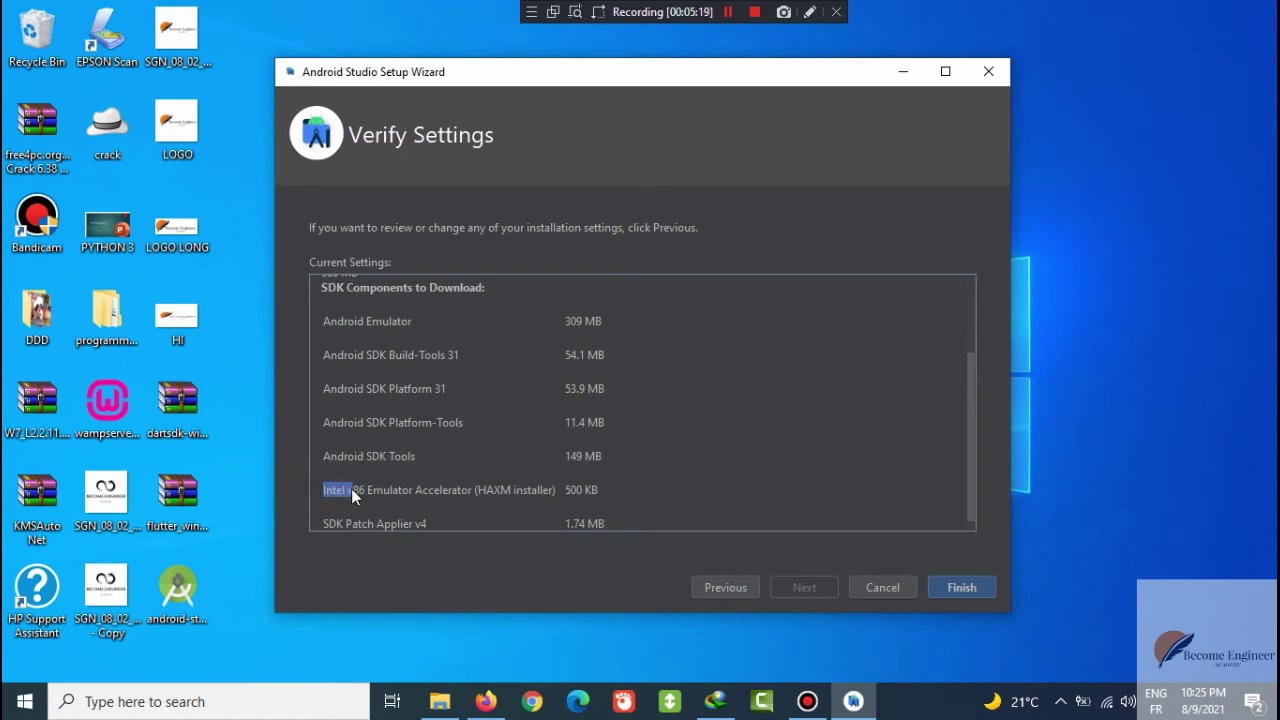
# Examine the Intel x86 Emulator Accelerator (HAXM installer) entry among the SDK components to download
pyautogui.moveTo(352, 491)
pyautogui.mouseDown()
pyautogui.moveTo(613, 498)
pyautogui.moveTo(333, 488)
pyautogui.mouseUp()
pyautogui.moveTo(426, 492)
pyautogui.mouseDown()
pyautogui.moveTo(574, 489)
pyautogui.moveTo(427, 497)
pyautogui.mouseUp()
pyautogui.moveTo(597, 488); pyautogui.dragTo(336, 492)
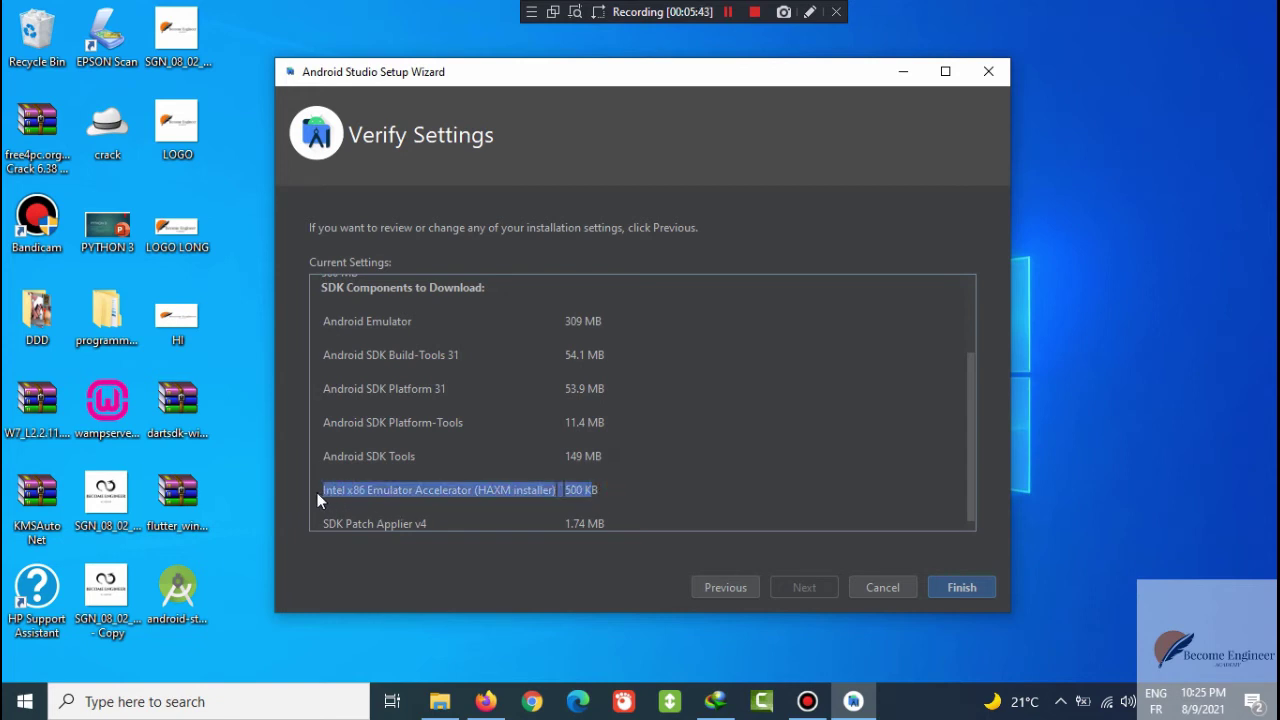
pyautogui.click(340, 492)
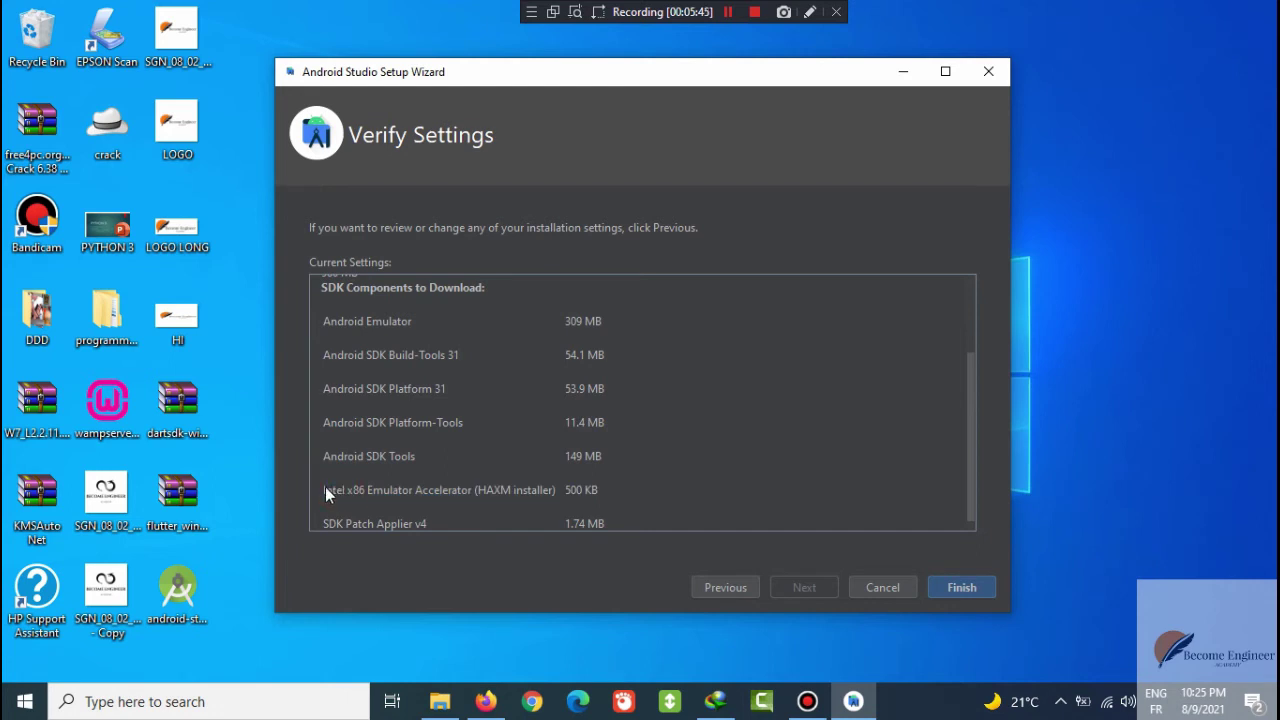
pyautogui.moveTo(320, 487); pyautogui.dragTo(528, 488)
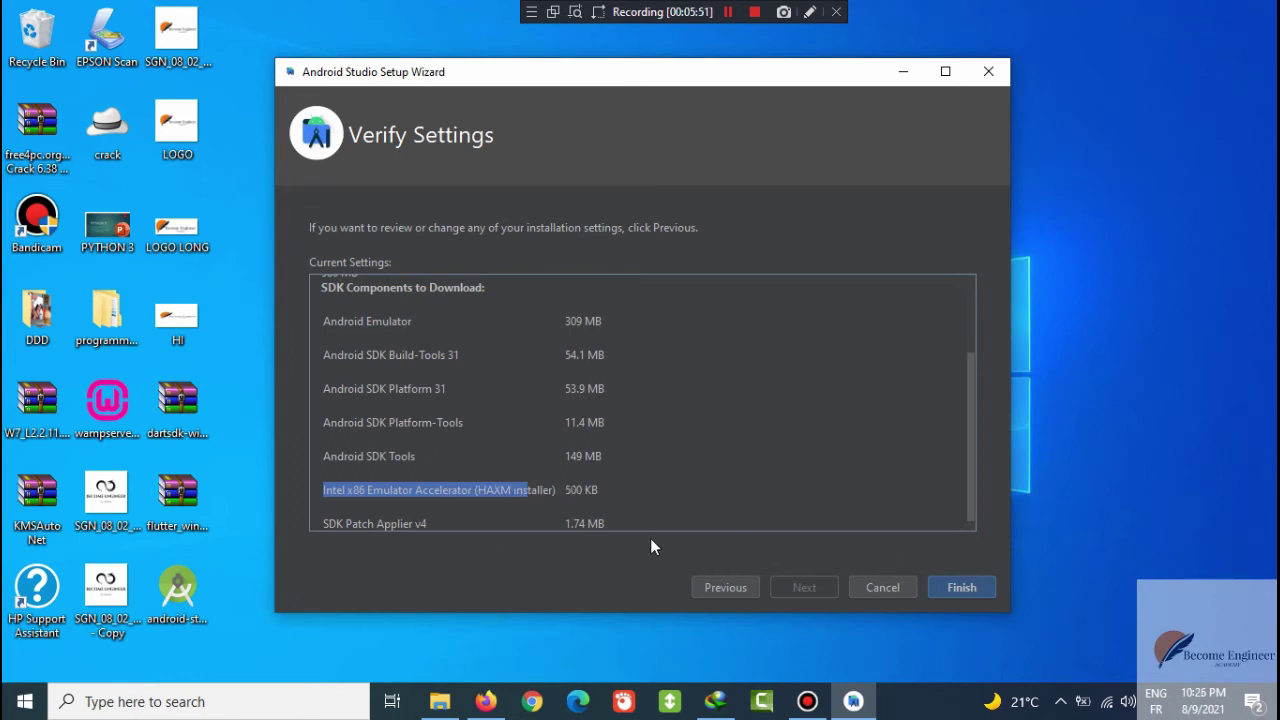
# Accept the verified settings to download the SDK components, and show the installation details
pyautogui.click(961, 590)
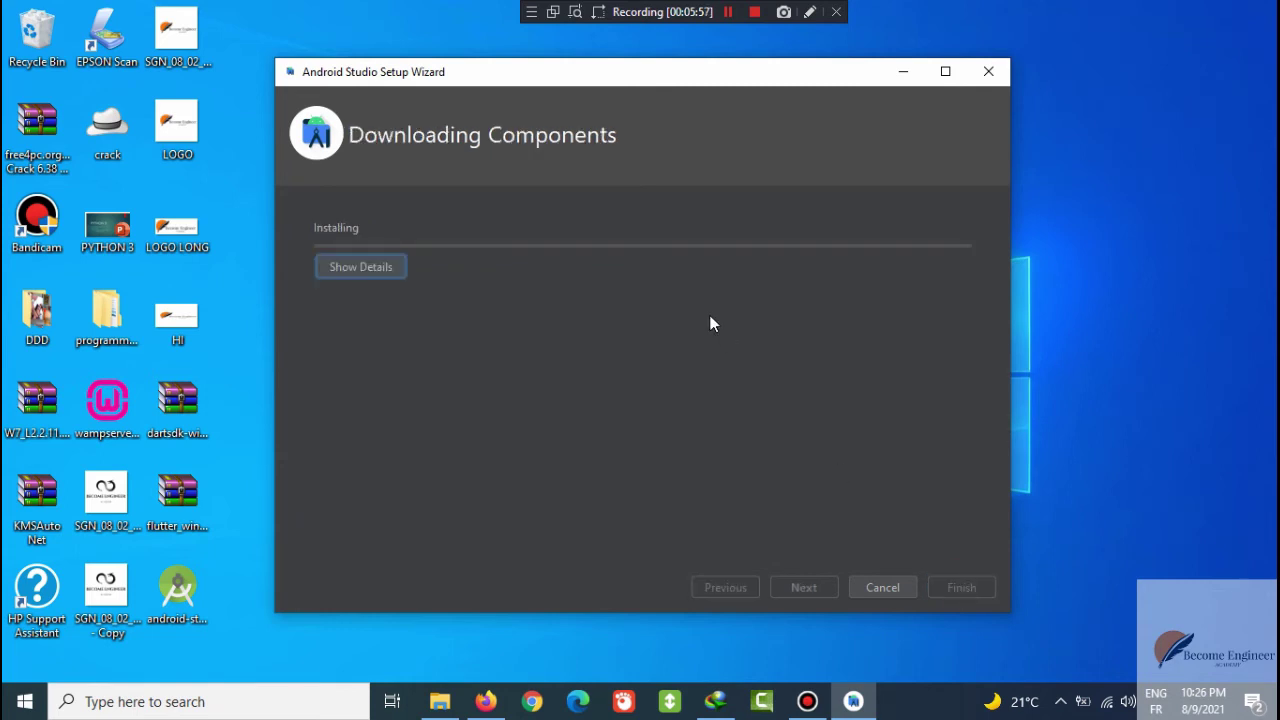
pyautogui.click(396, 266)
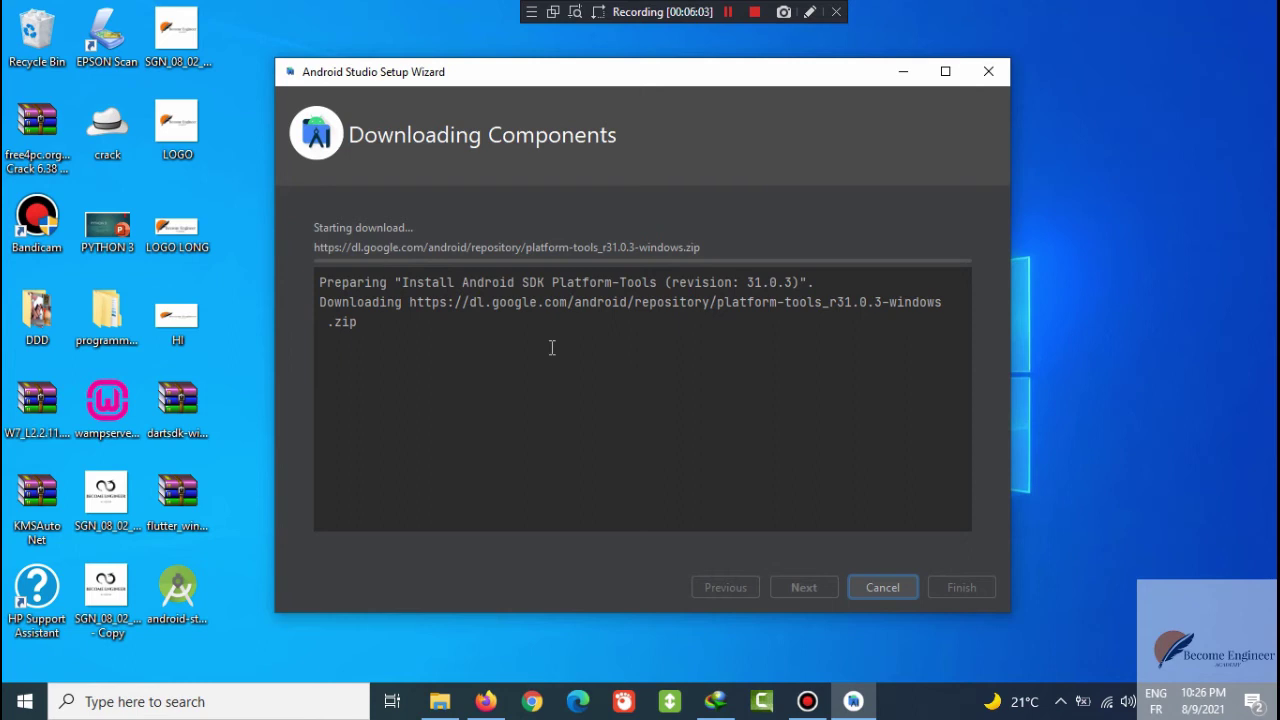
pyautogui.click(727, 12)
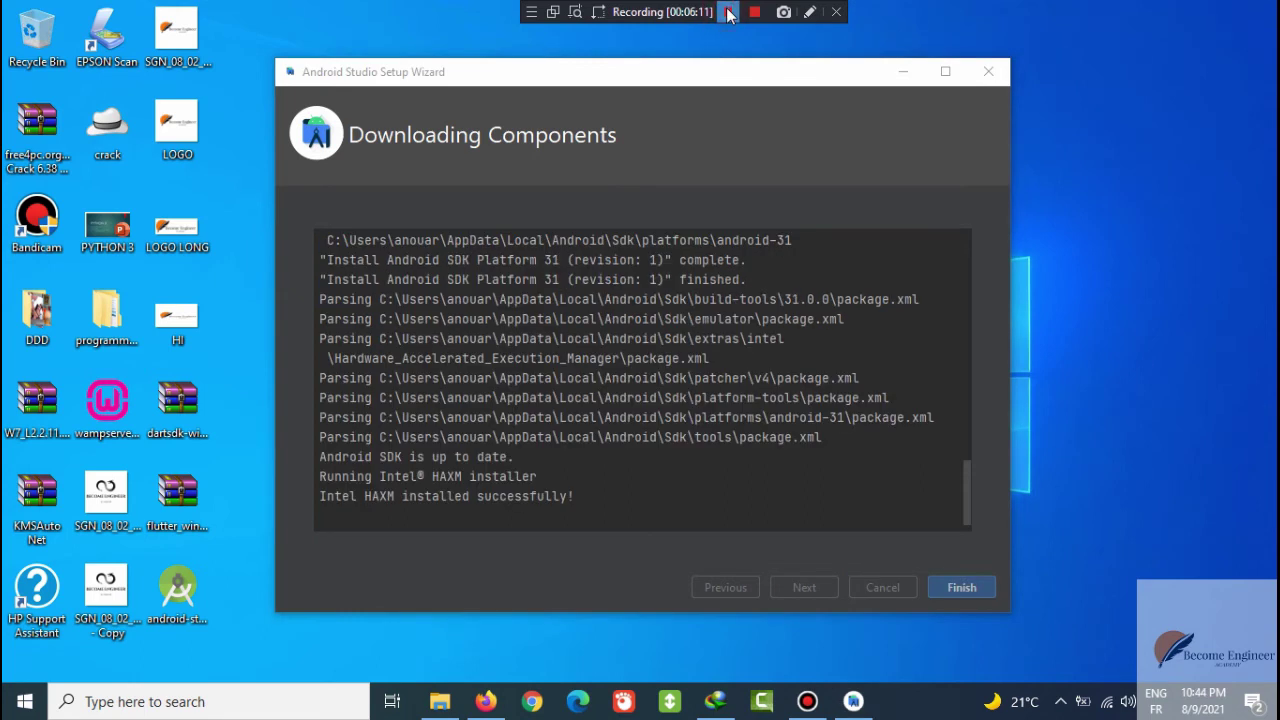